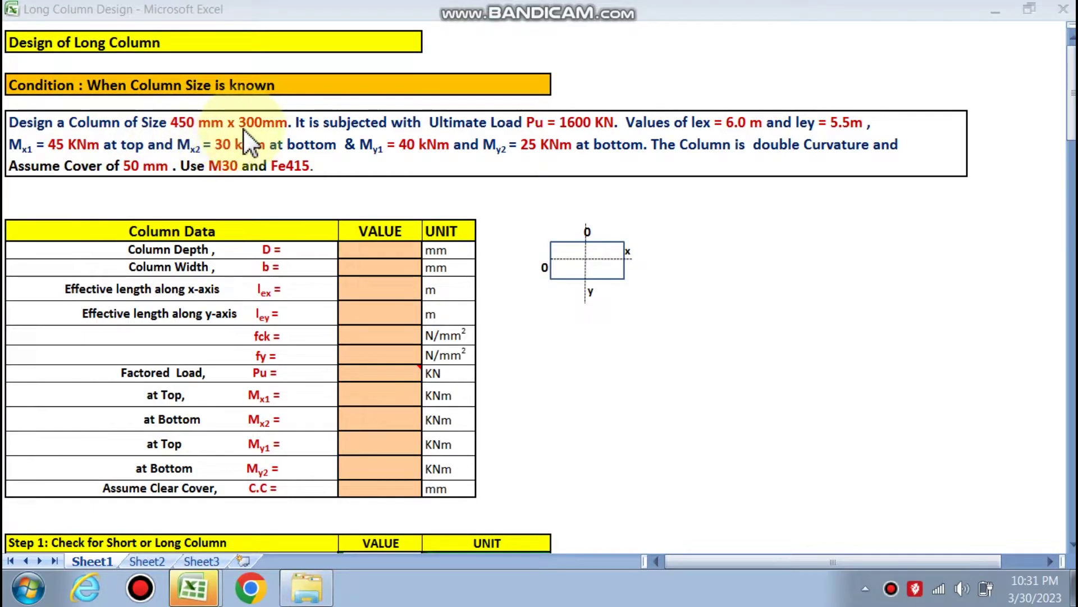
- Scroll through Steps 1–6 to the Step 6 bi-axial bending check, where αn shows #DIV/0!
click(805, 334)
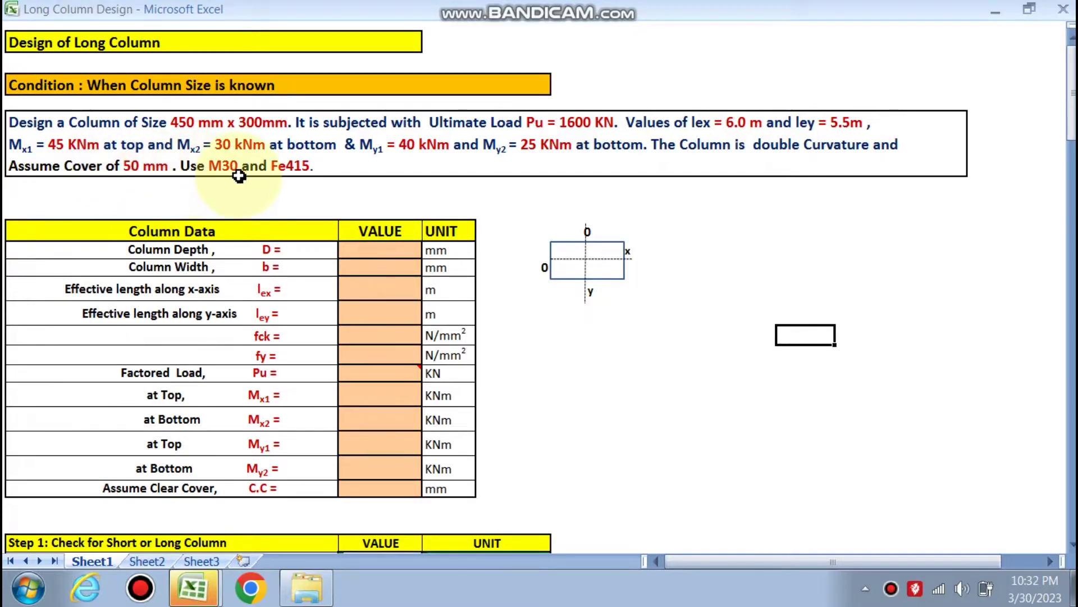
scroll(461, 296, down, 1)
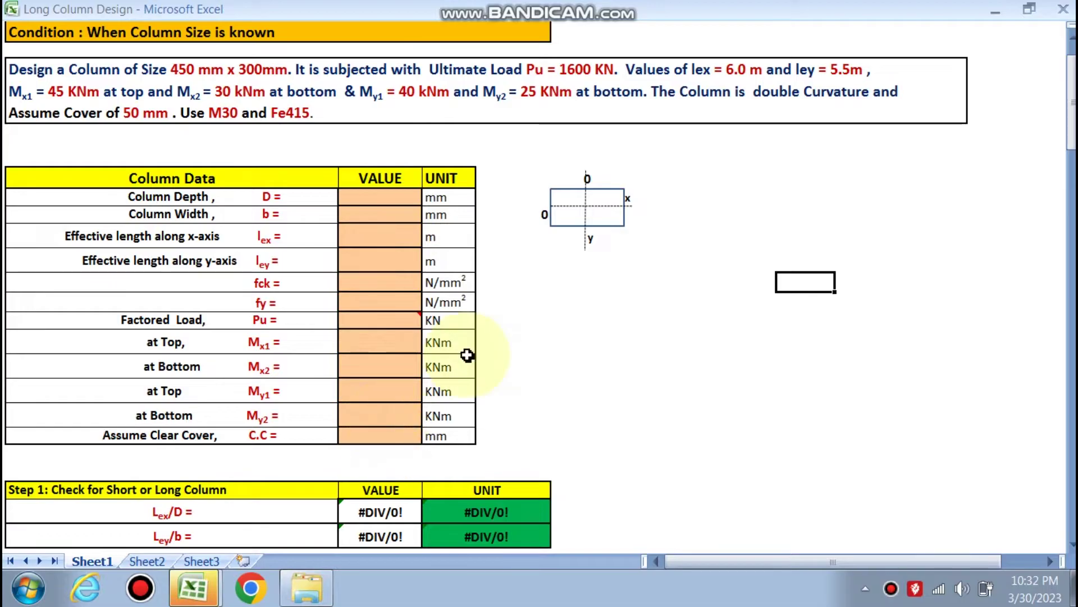
scroll(491, 348, down, 2)
scroll(491, 348, down, 2)
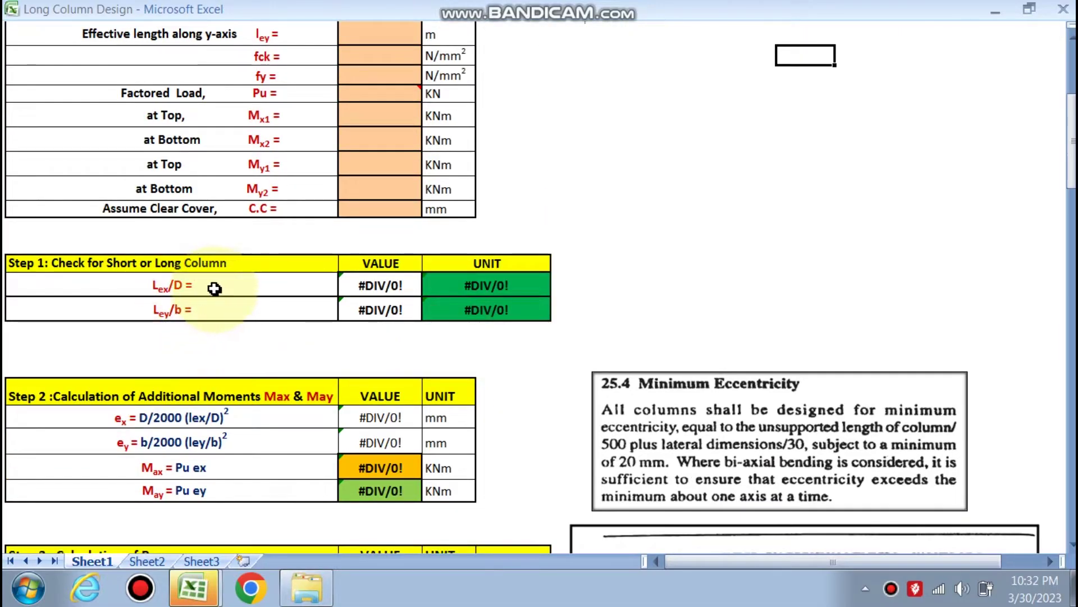
scroll(357, 302, down, 2)
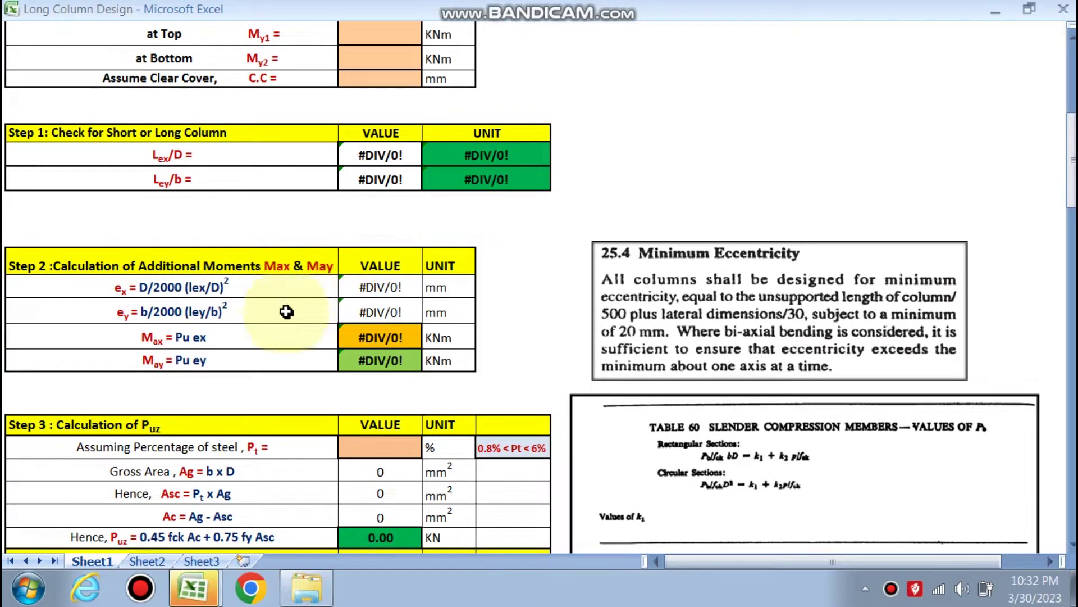
scroll(297, 343, down, 1)
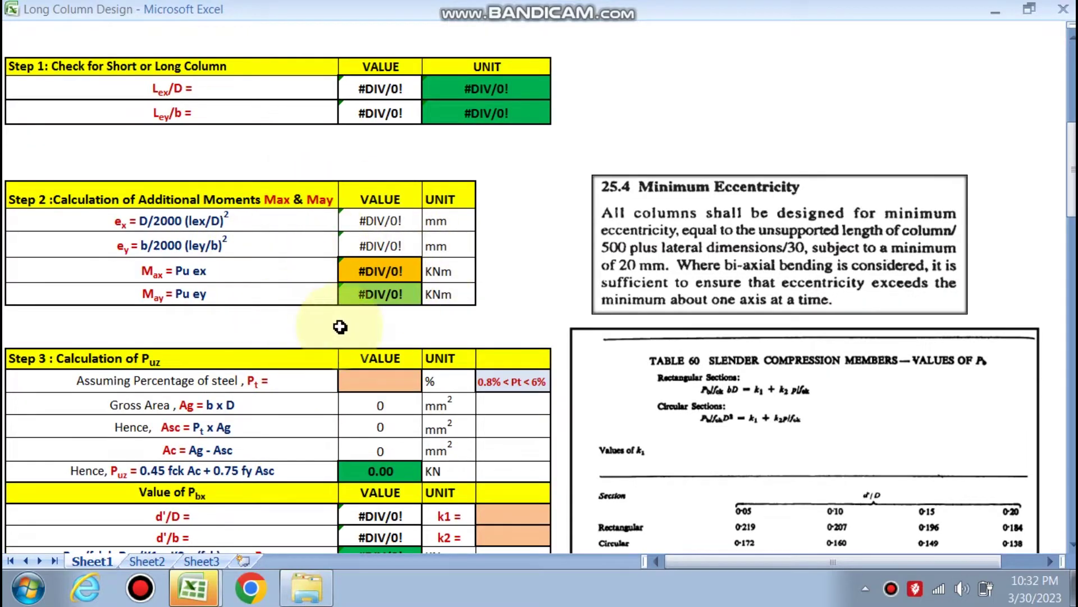
scroll(284, 275, down, 2)
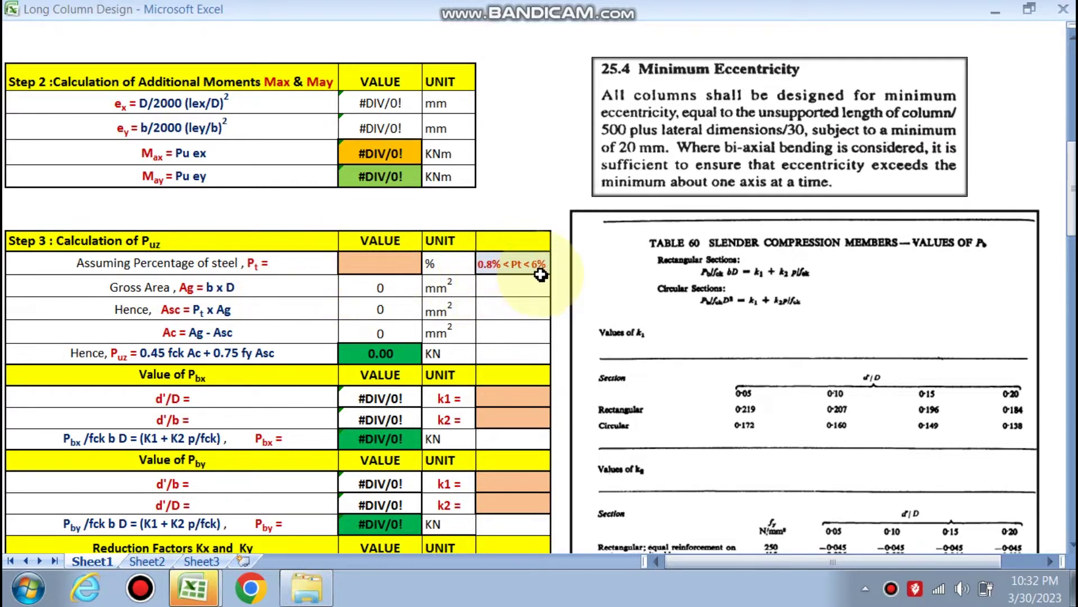
scroll(168, 312, down, 2)
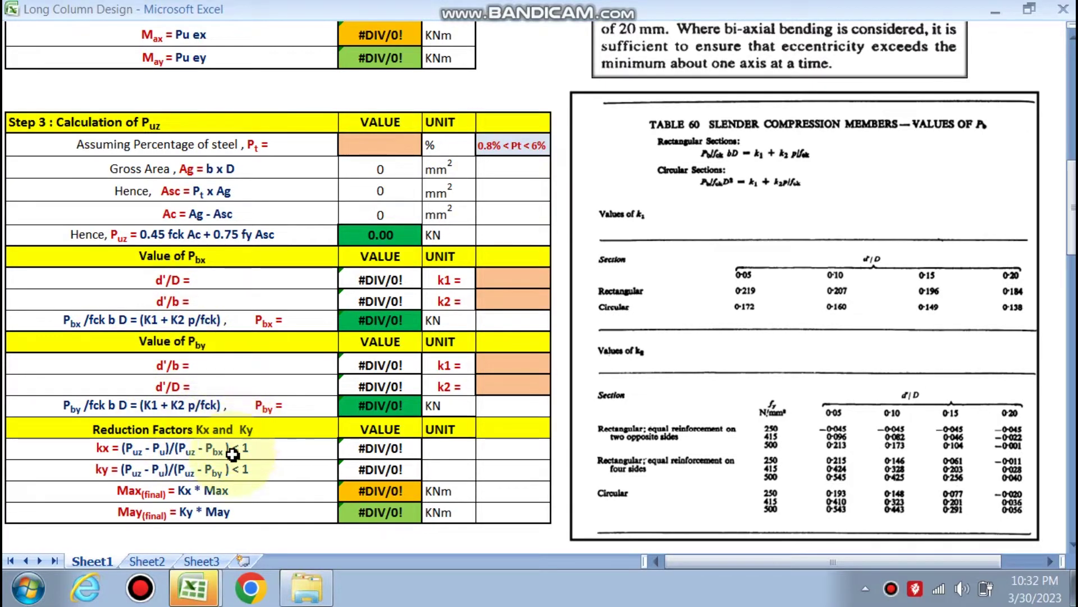
scroll(238, 446, up, 2)
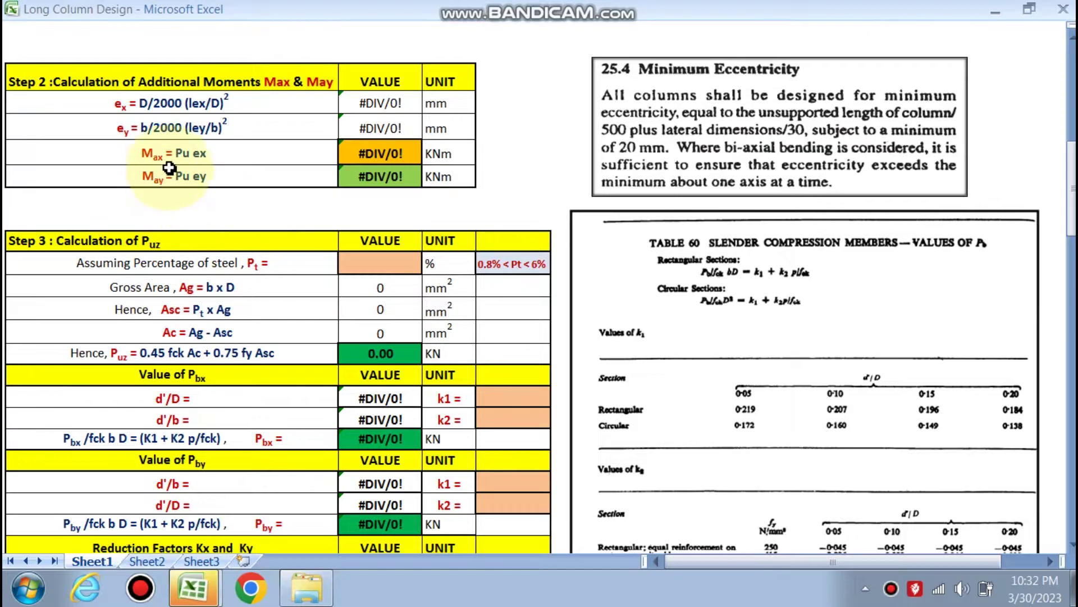
scroll(169, 203, down, 2)
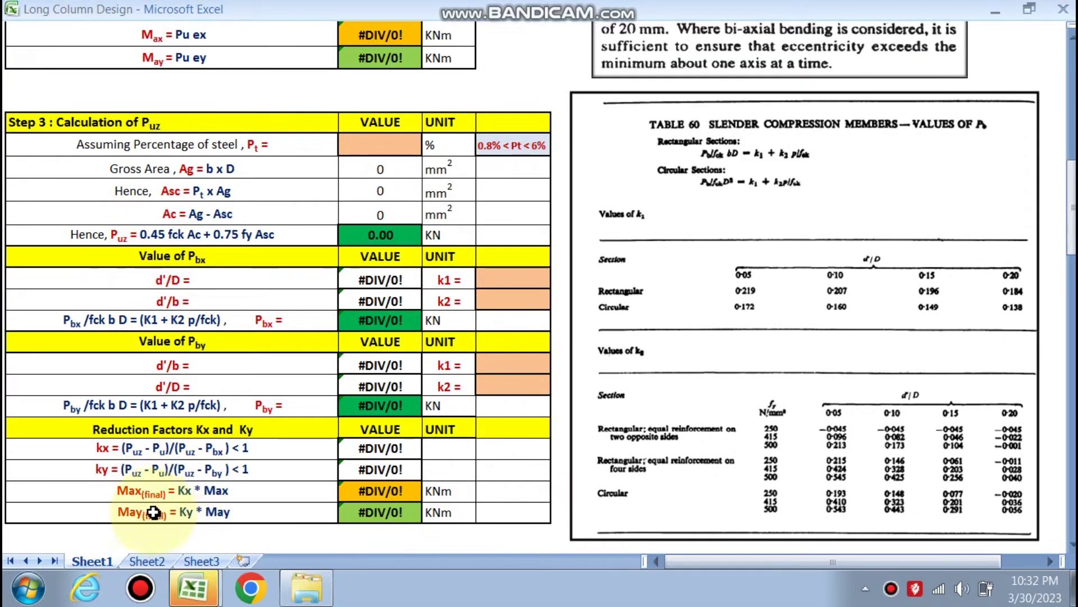
scroll(161, 518, down, 2)
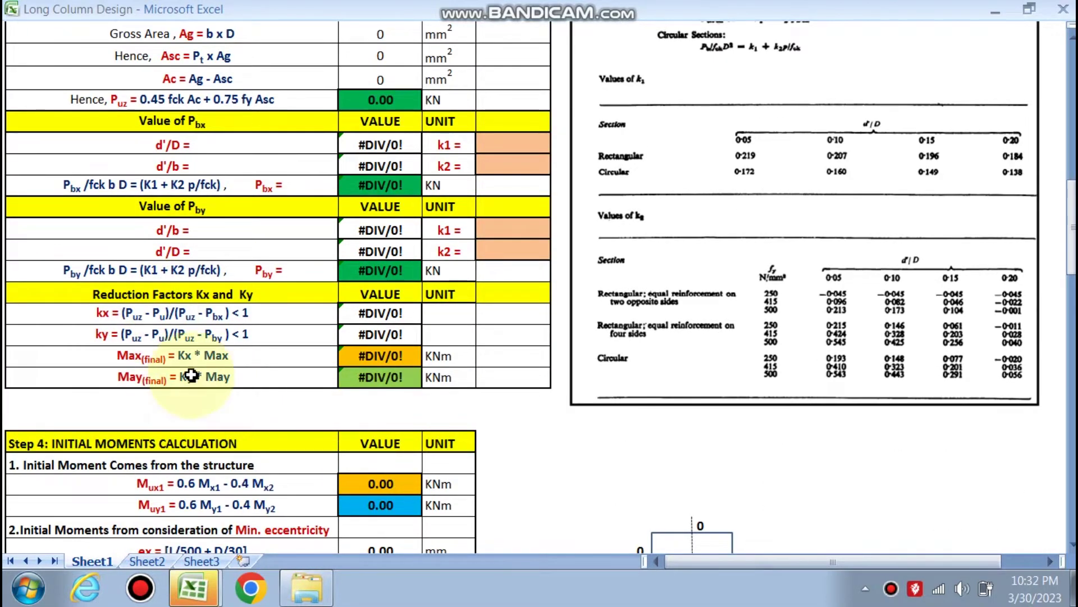
scroll(199, 365, down, 3)
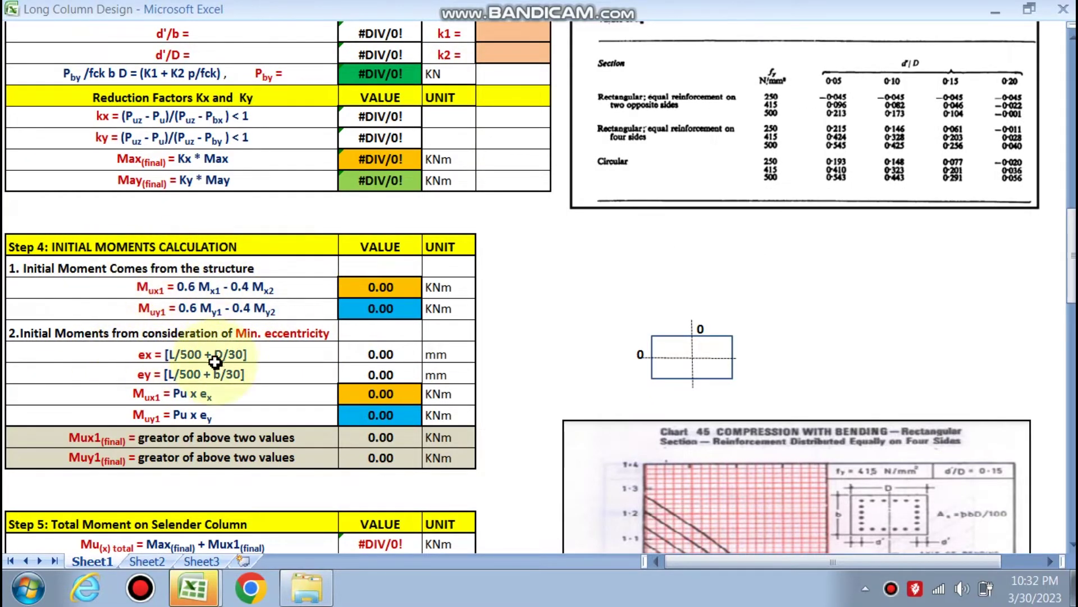
scroll(217, 364, down, 1)
scroll(129, 394, down, 1)
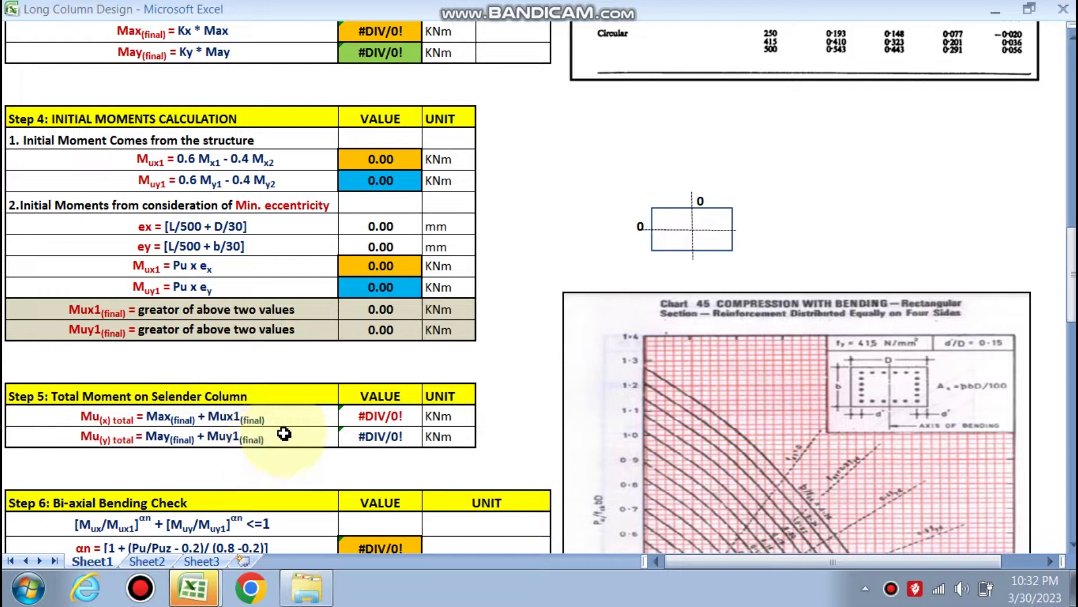
scroll(348, 419, down, 1)
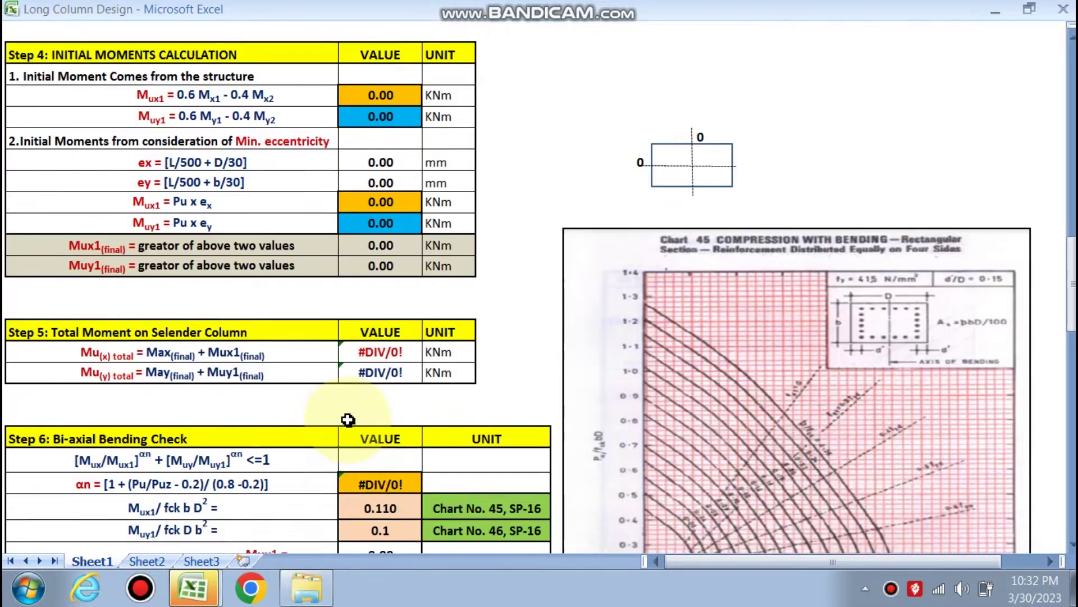
- Scroll down to Steps 7, 8 and the Design Summary, then back up to the empty Column Data table
scroll(348, 420, down, 1)
scroll(334, 420, down, 2)
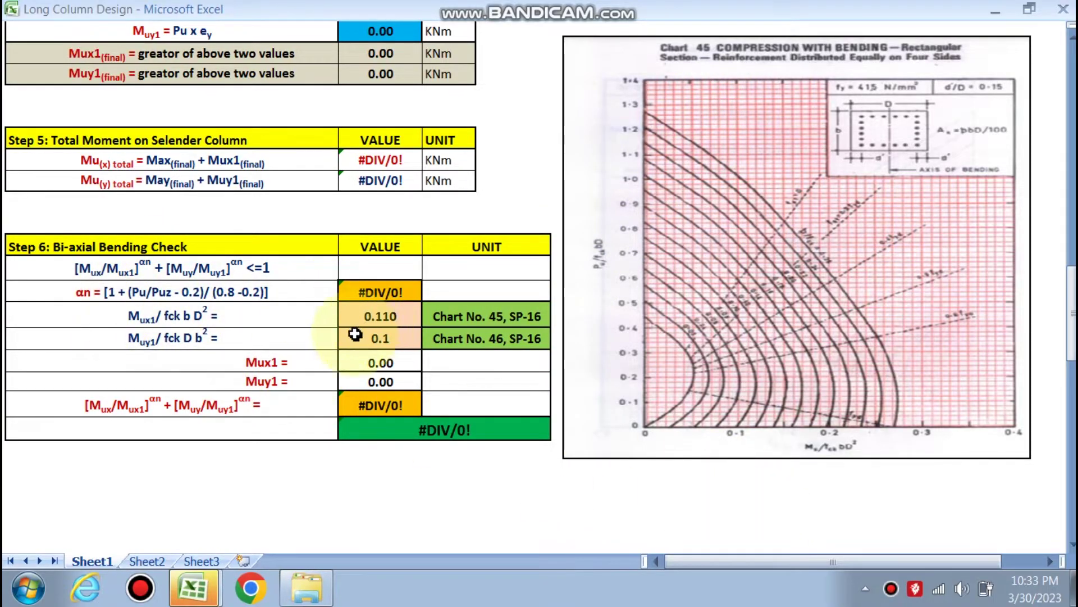
scroll(320, 317, down, 1)
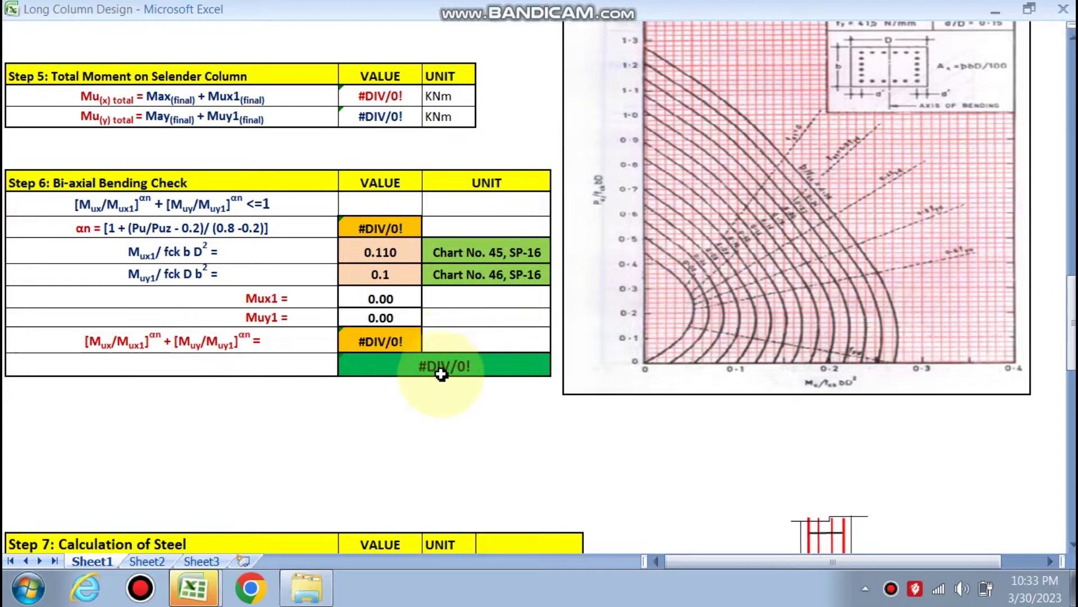
scroll(397, 371, down, 5)
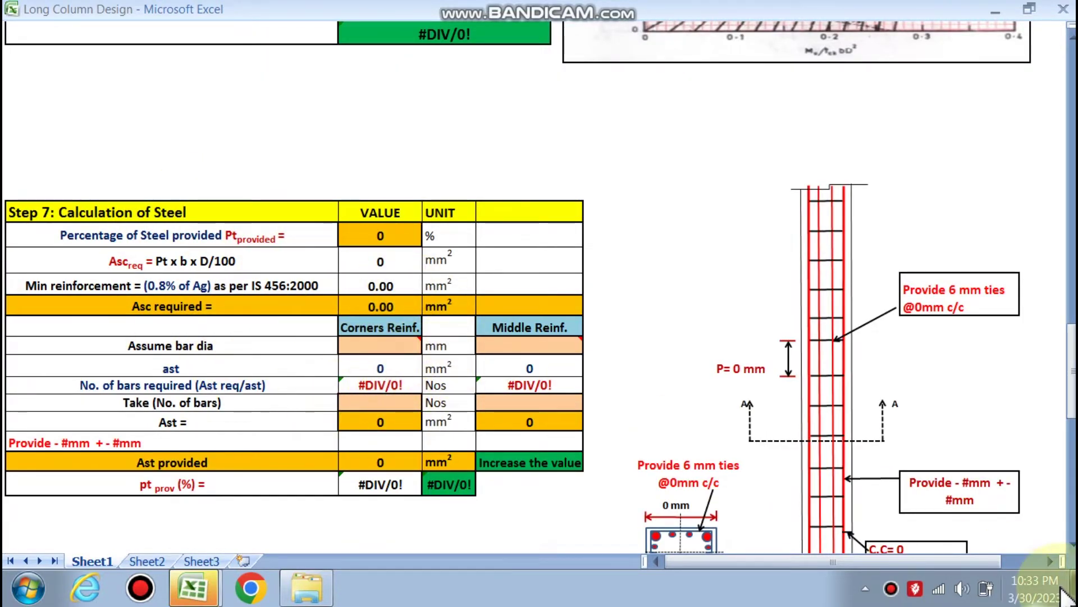
scroll(361, 326, down, 3)
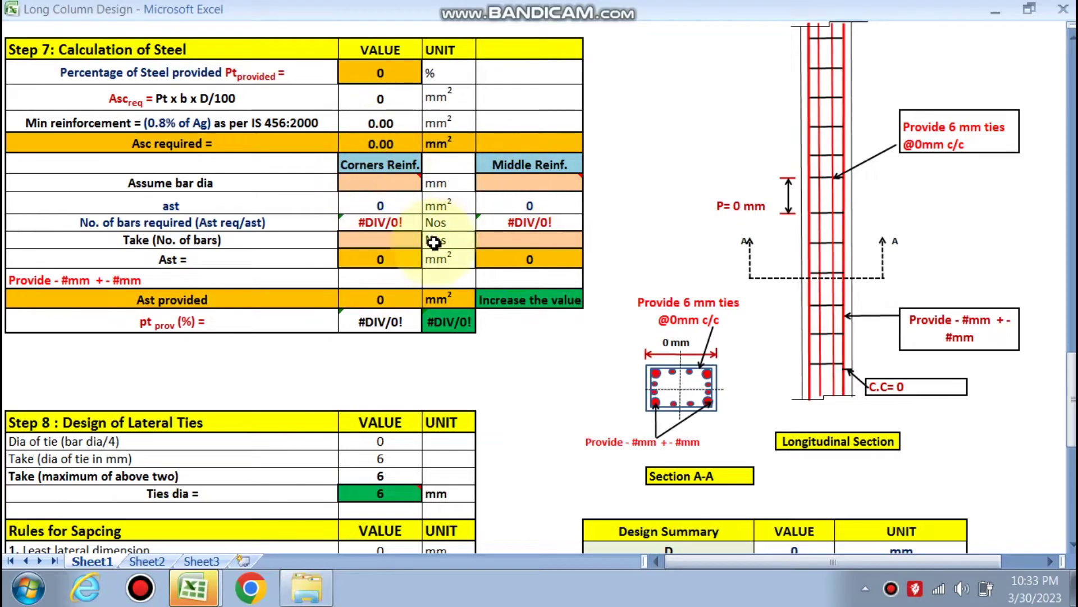
scroll(434, 241, down, 3)
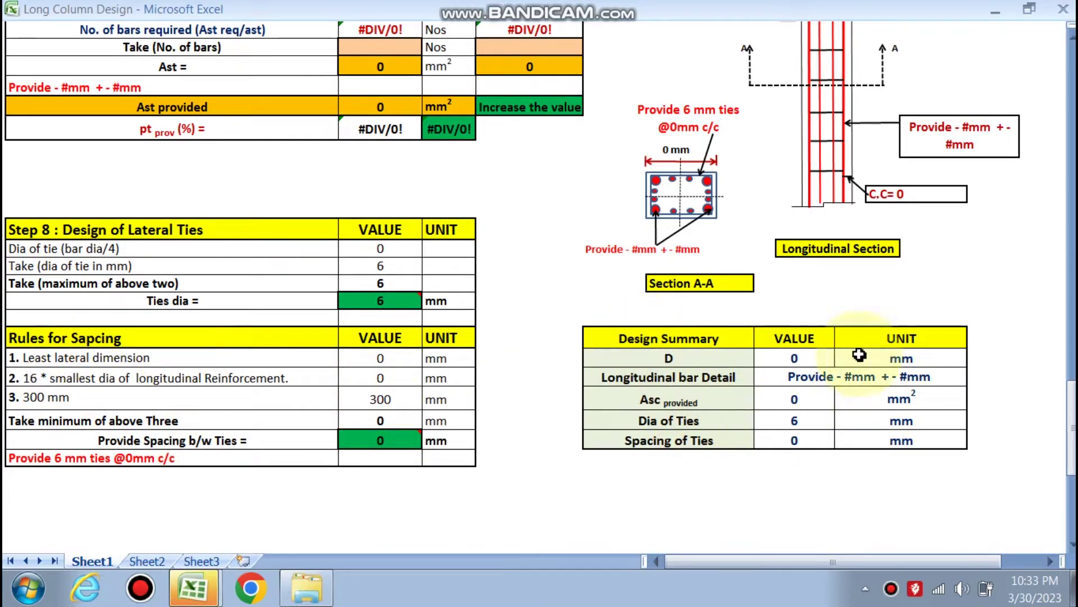
scroll(789, 399, up, 3)
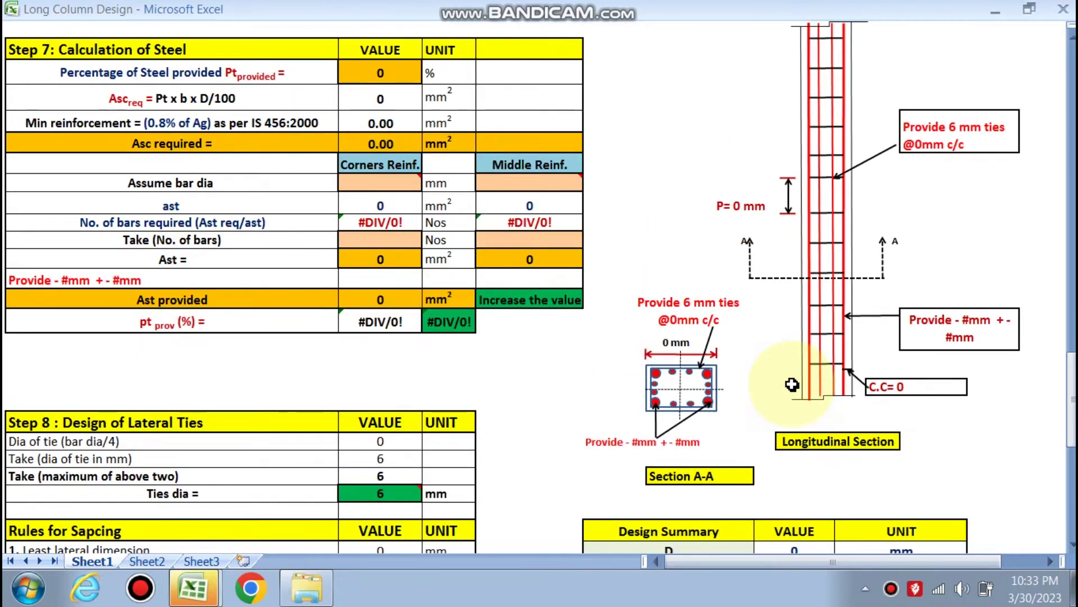
scroll(792, 385, up, 1)
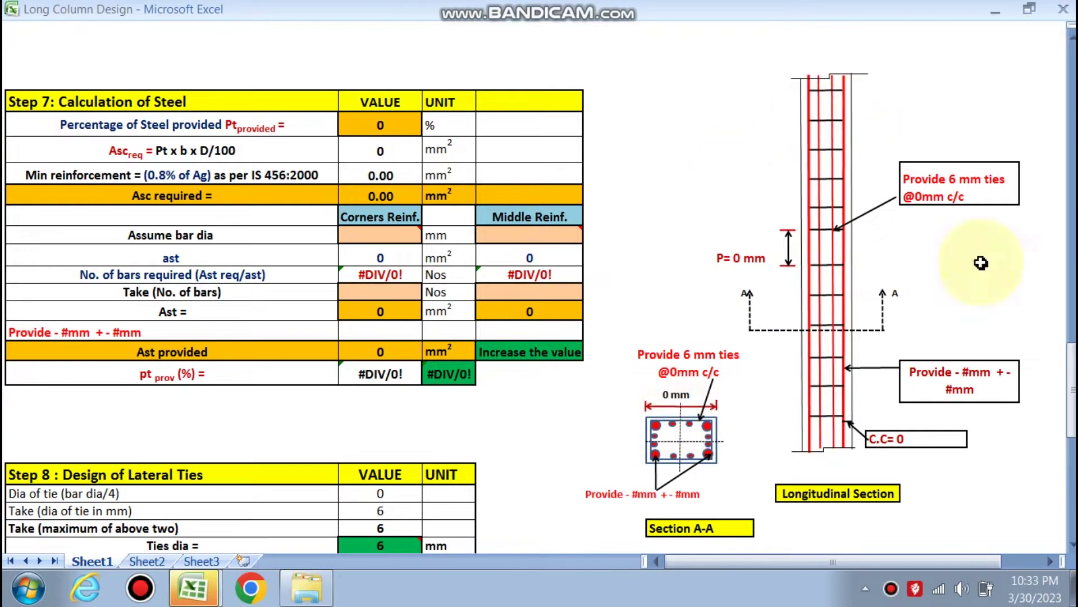
scroll(212, 277, up, 20)
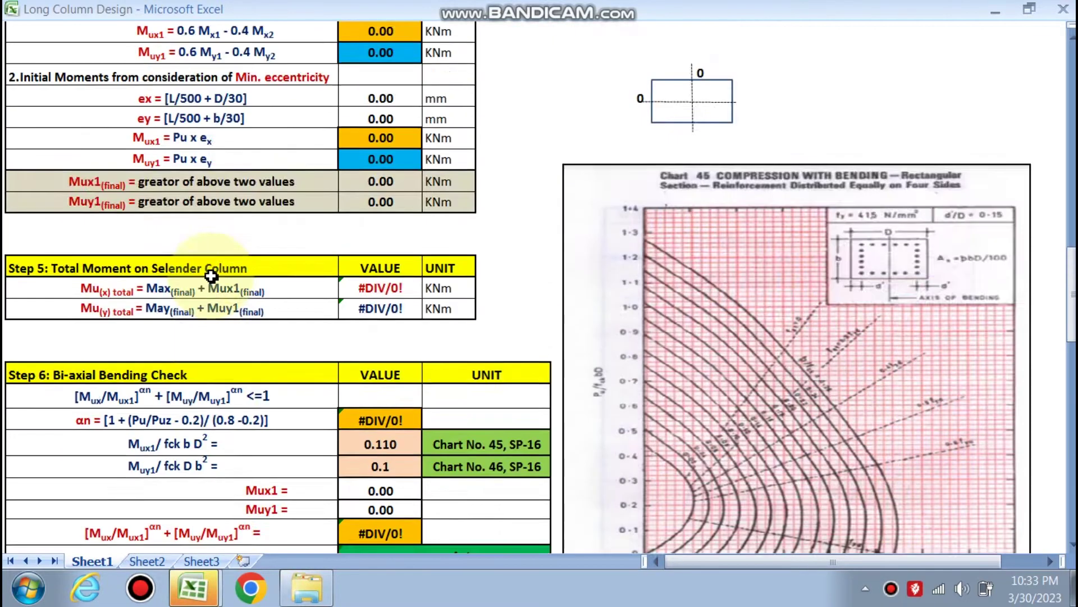
scroll(211, 276, up, 9)
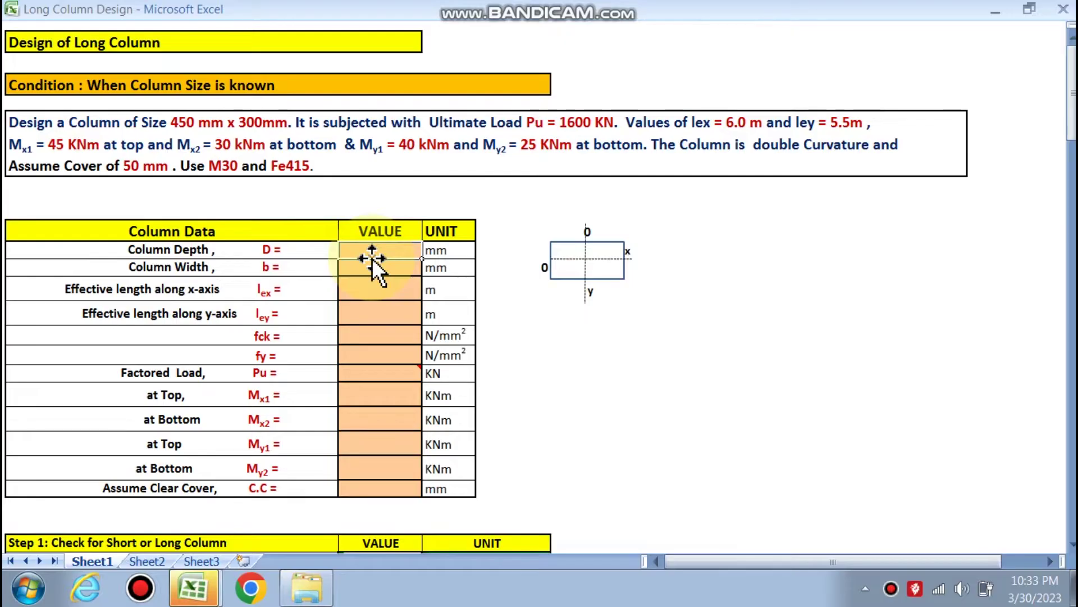
- Enter column depth 450 and width 300, and confirm effective lengths 6 and 5.5
text(45)
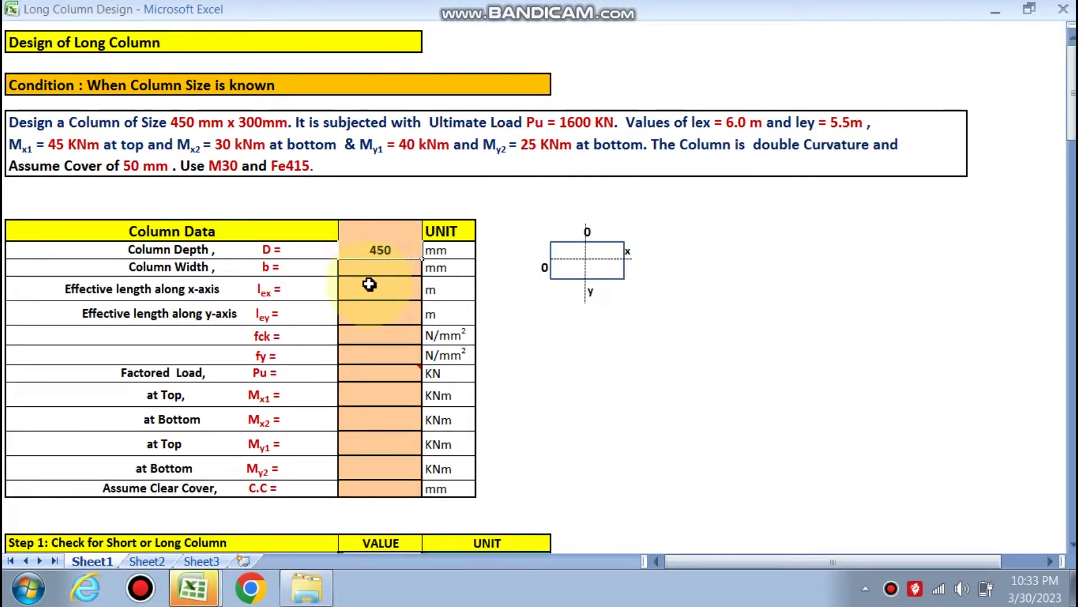
text(0)
click(391, 267)
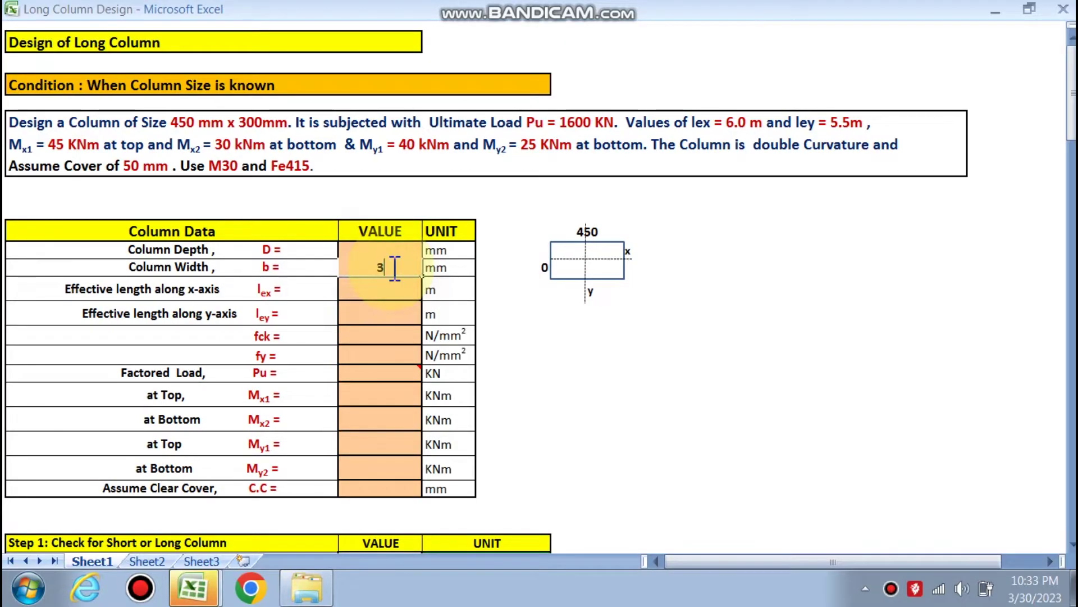
text(300)
click(374, 291)
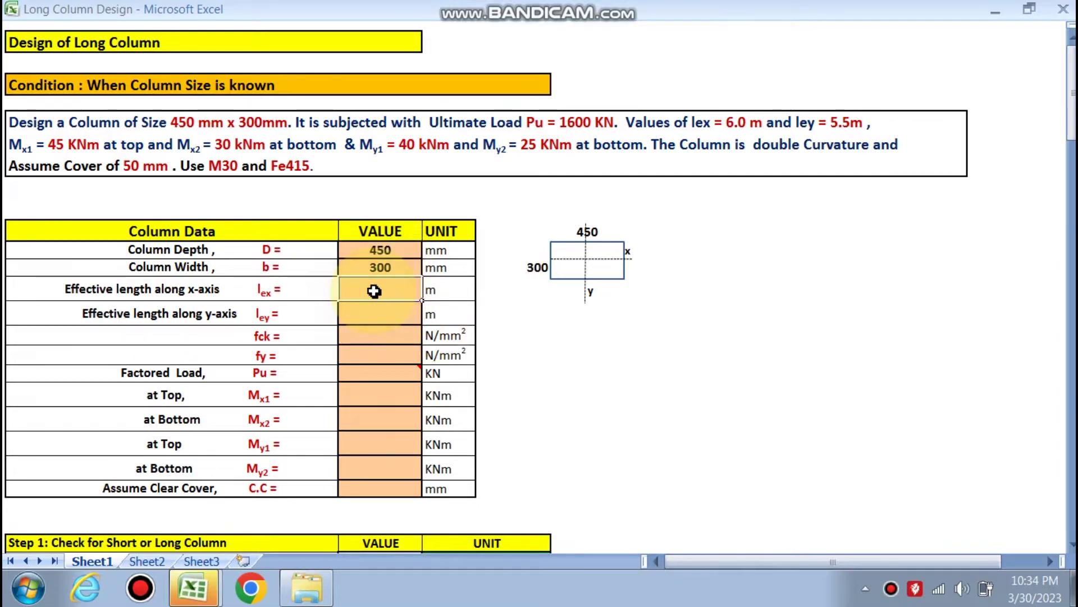
click(380, 316)
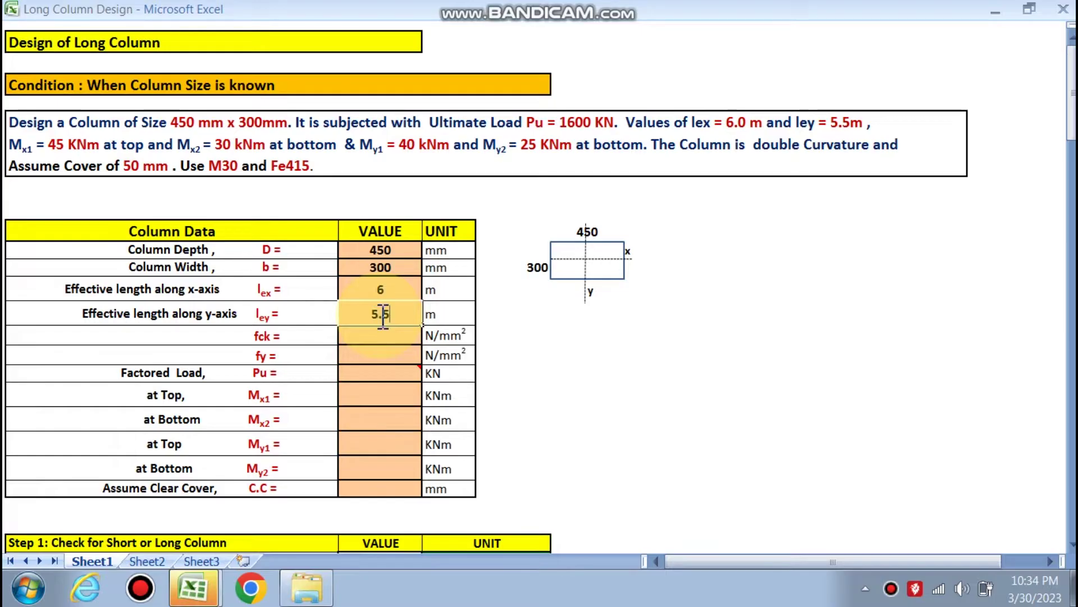
click(379, 333)
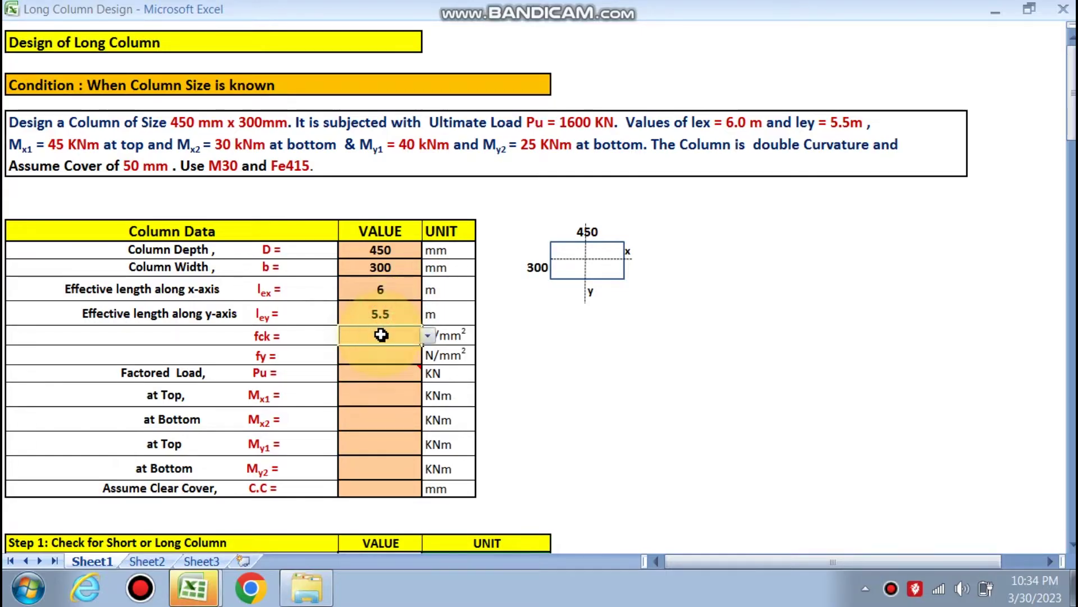
- Choose fck 30 and fy 415 from the grade dropdowns
click(427, 335)
click(369, 362)
click(385, 354)
click(428, 356)
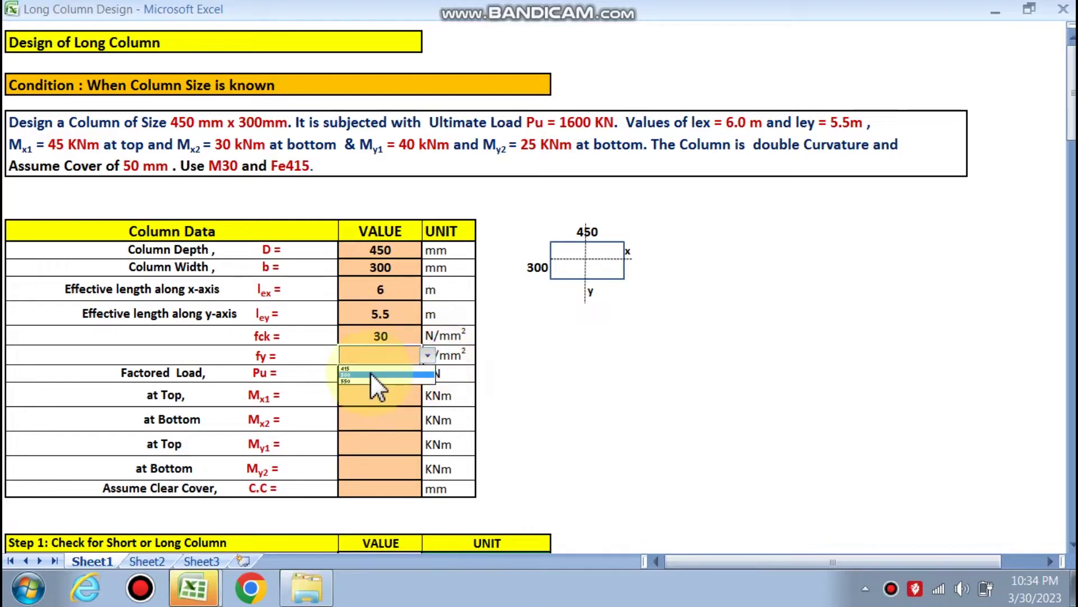
click(375, 368)
click(371, 374)
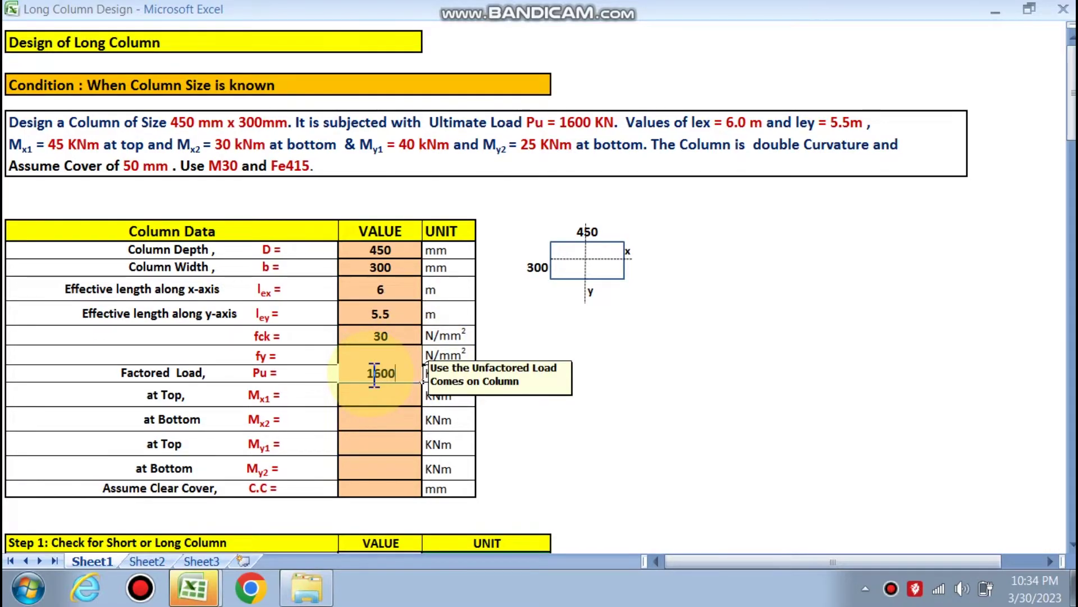
- Enter Pu 1600 KN, moments Mx1 45, Mx2 30, My1 40, My2 25 KNm, and clear cover 50 mm
key(Return)
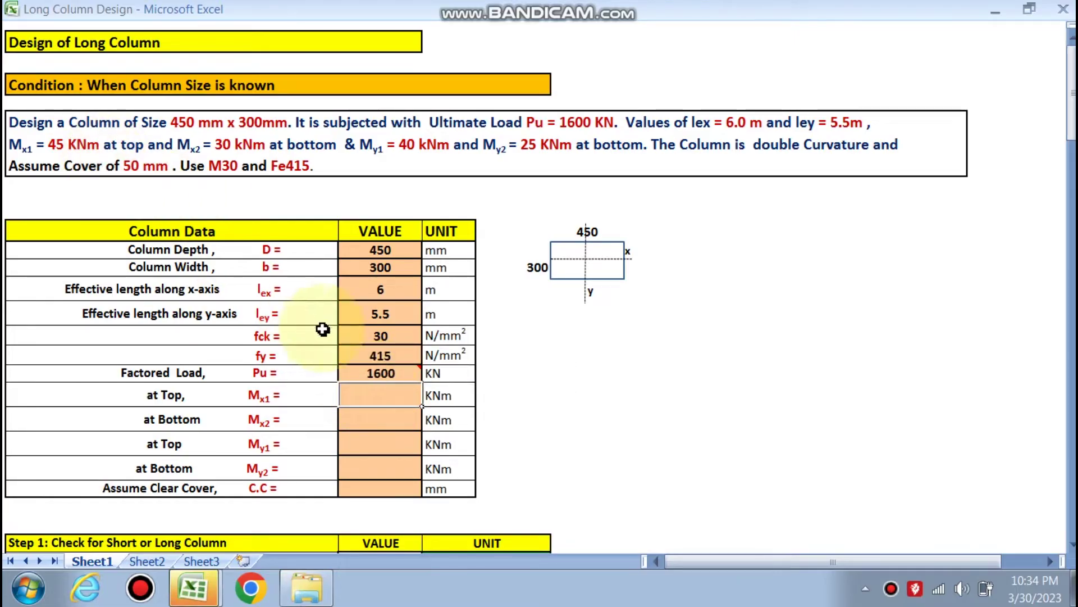
text(45)
key(Return)
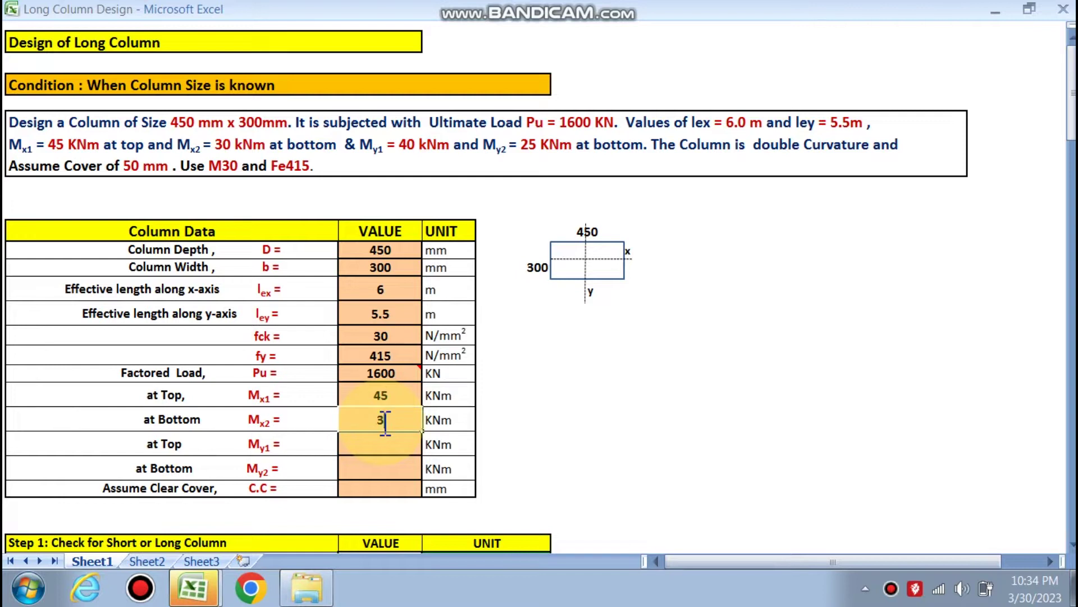
text(30)
key(Return)
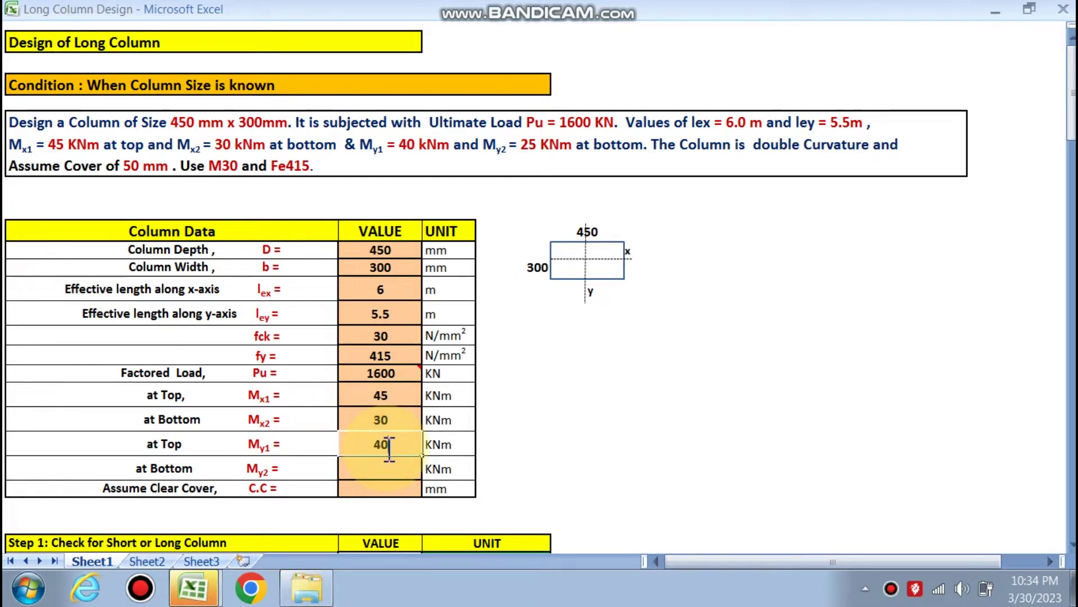
key(Return)
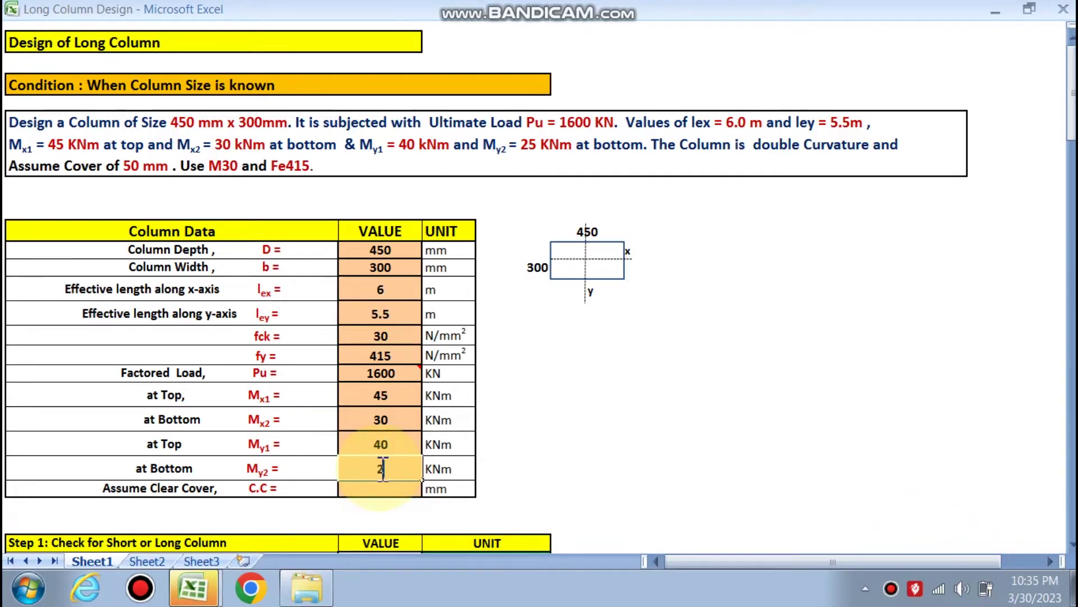
click(391, 489)
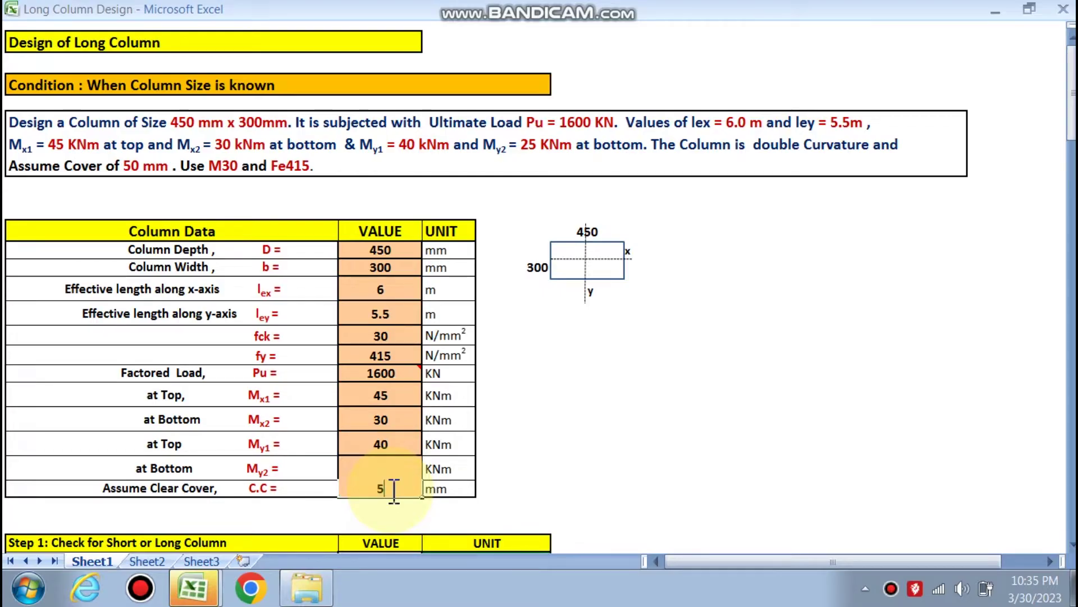
text(50)
click(600, 446)
scroll(598, 450, down, 1)
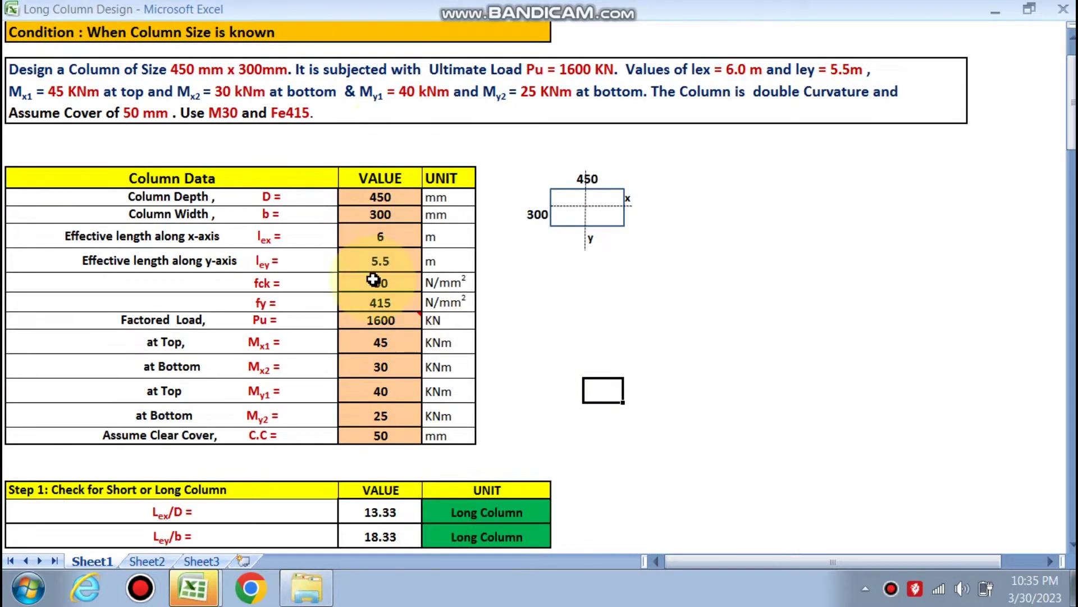
- Scroll past Step 2's additional moments (Max 64.00, May 80.67 KNm) to the Step 3 Puz table
scroll(373, 396, down, 3)
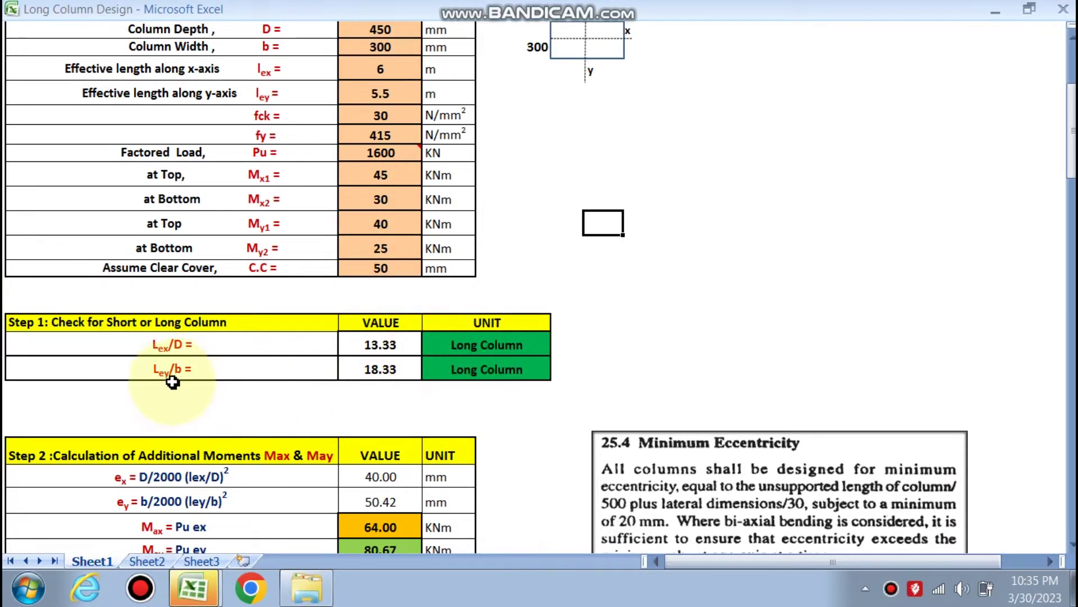
scroll(177, 376, up, 2)
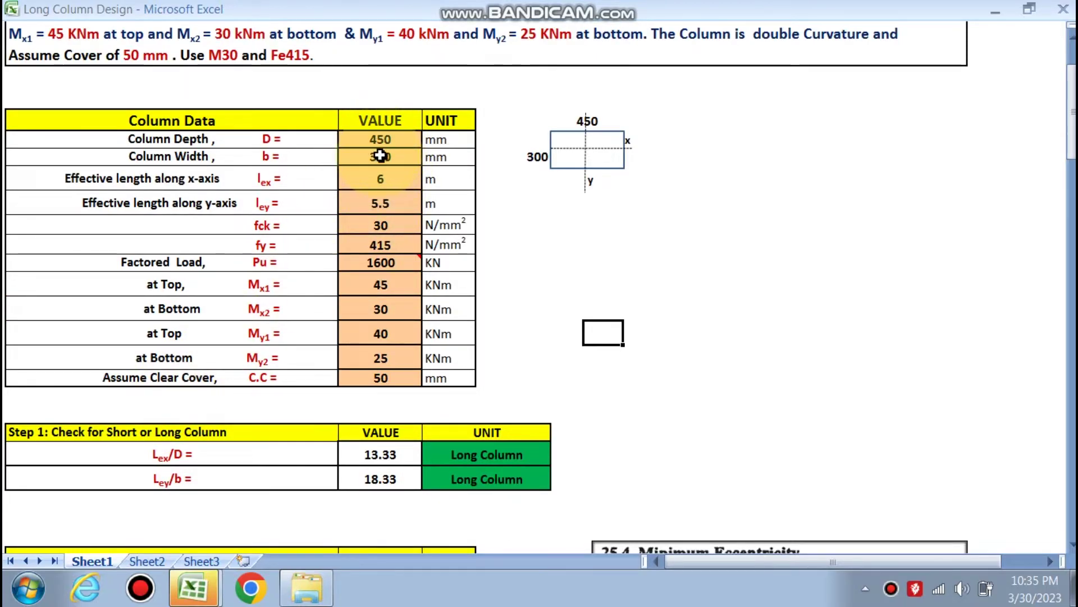
scroll(380, 156, down, 3)
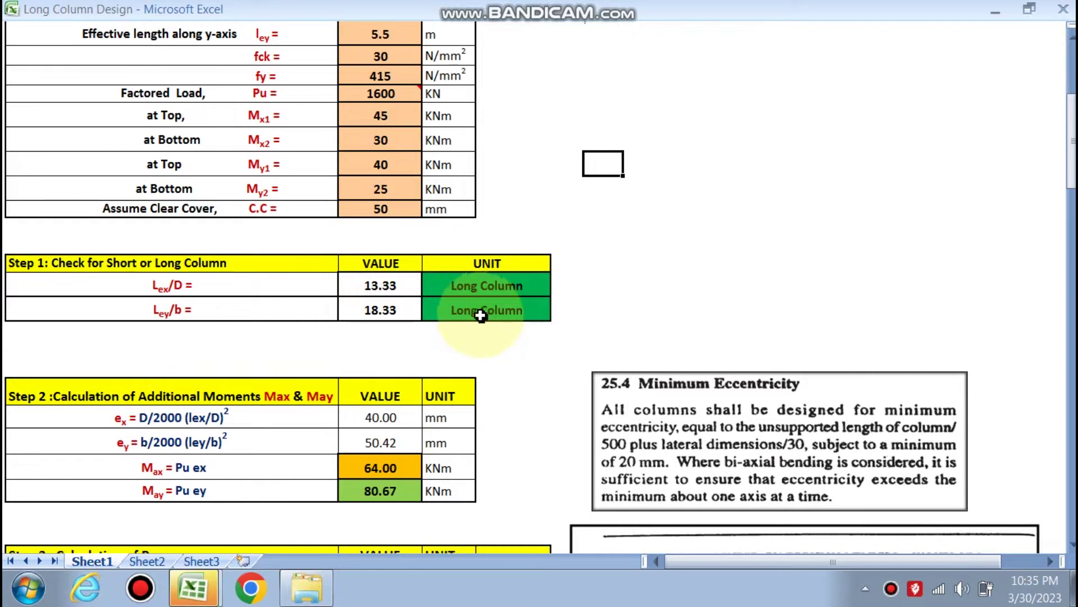
scroll(428, 344, down, 2)
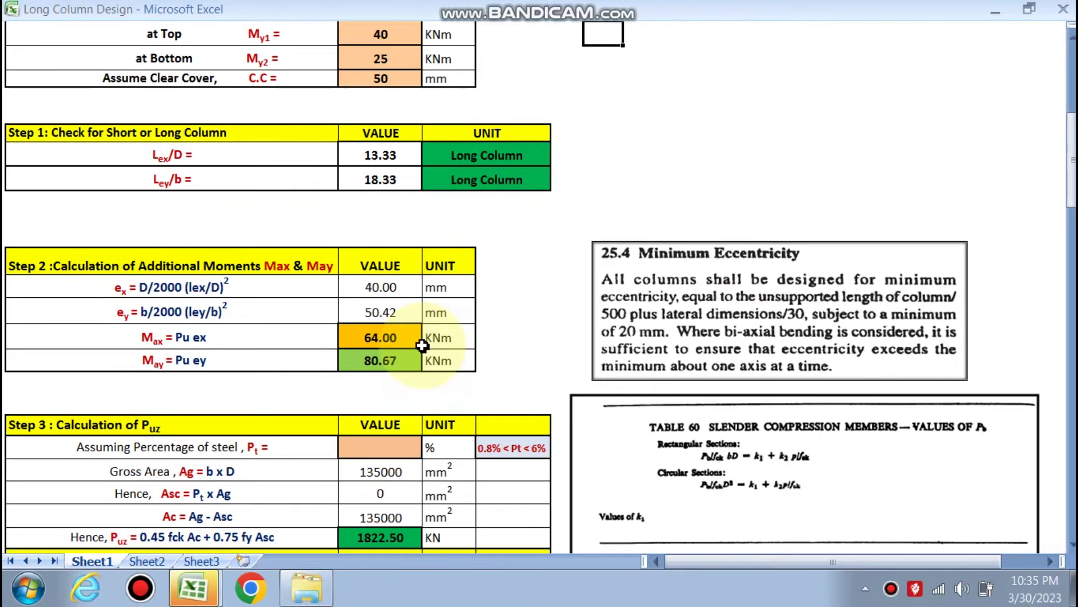
scroll(242, 292, down, 1)
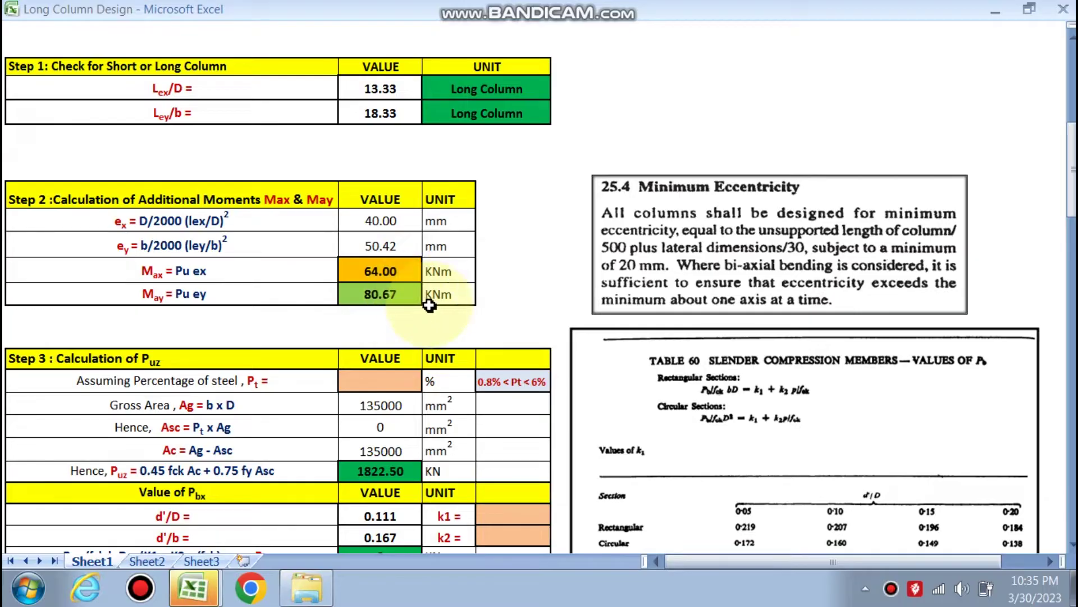
scroll(413, 319, down, 3)
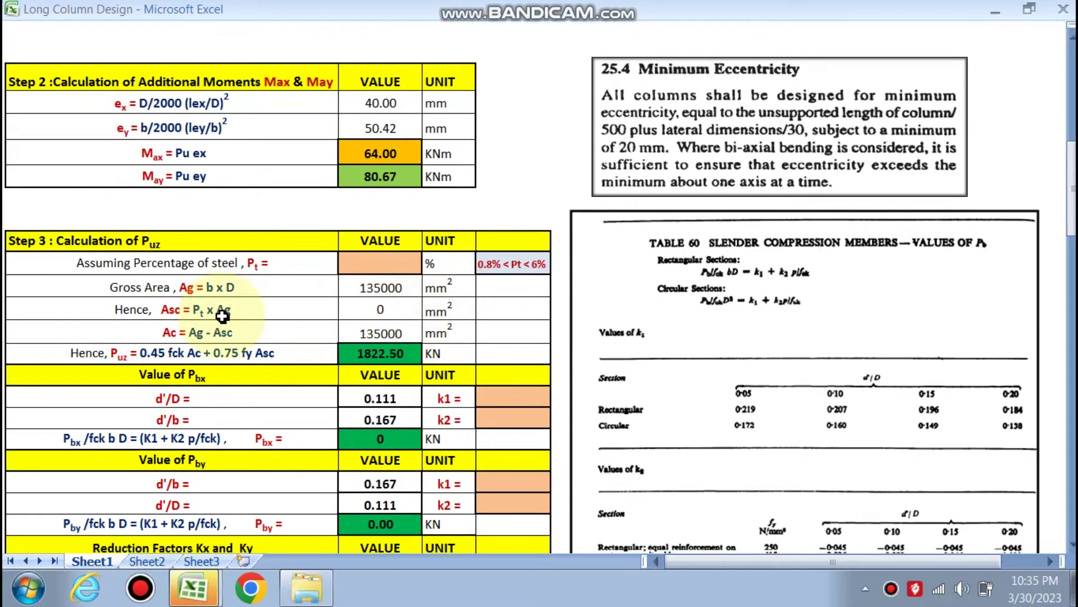
scroll(129, 211, down, 1)
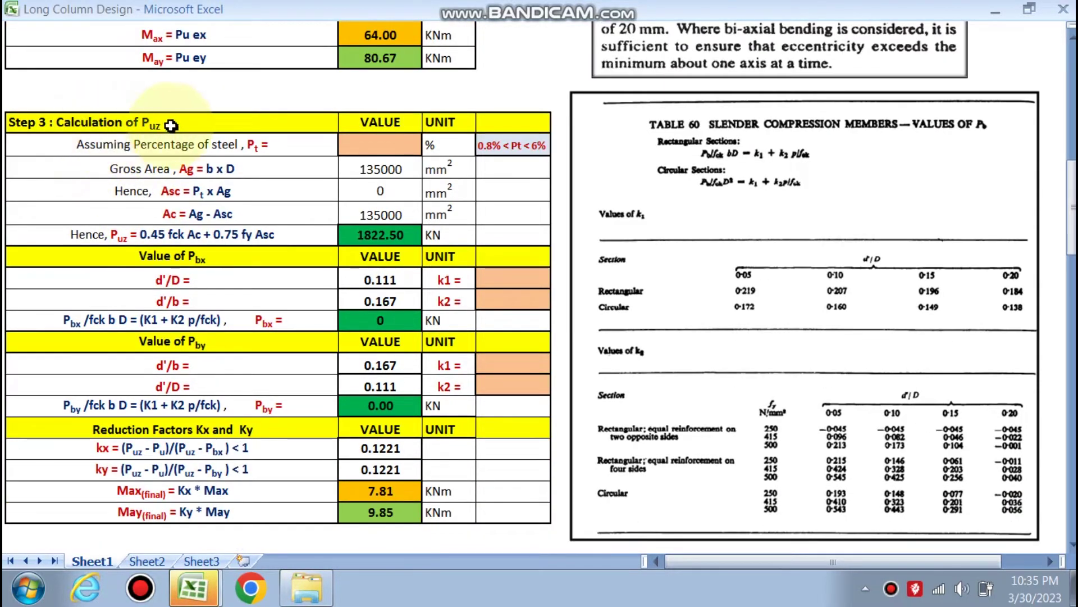
- Enter 3 as the assumed steel percentage Pt in Step 3's Puz calculation
click(381, 146)
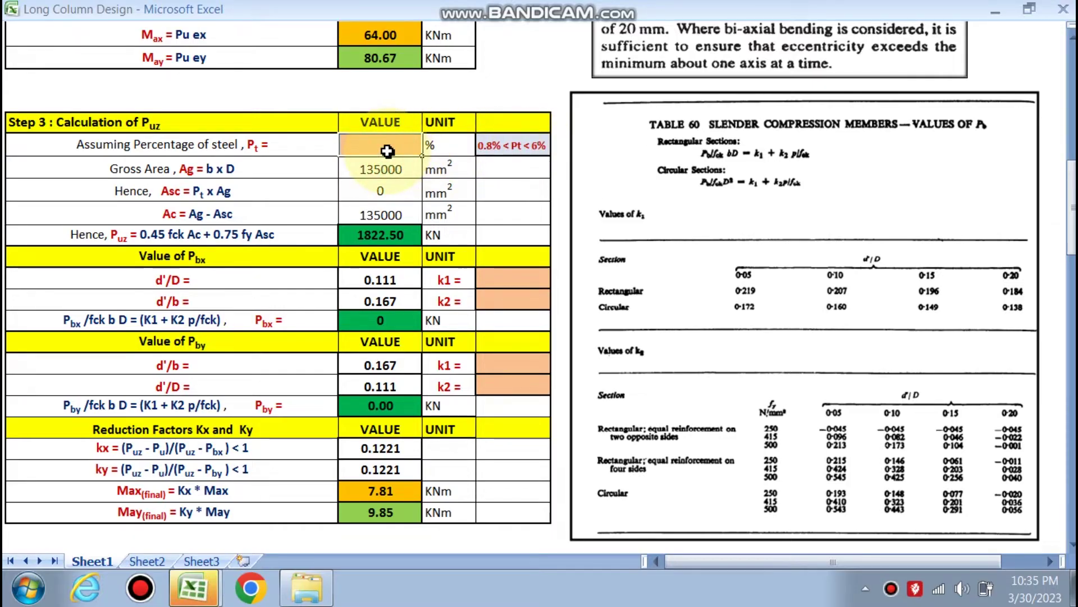
text(3)
click(374, 192)
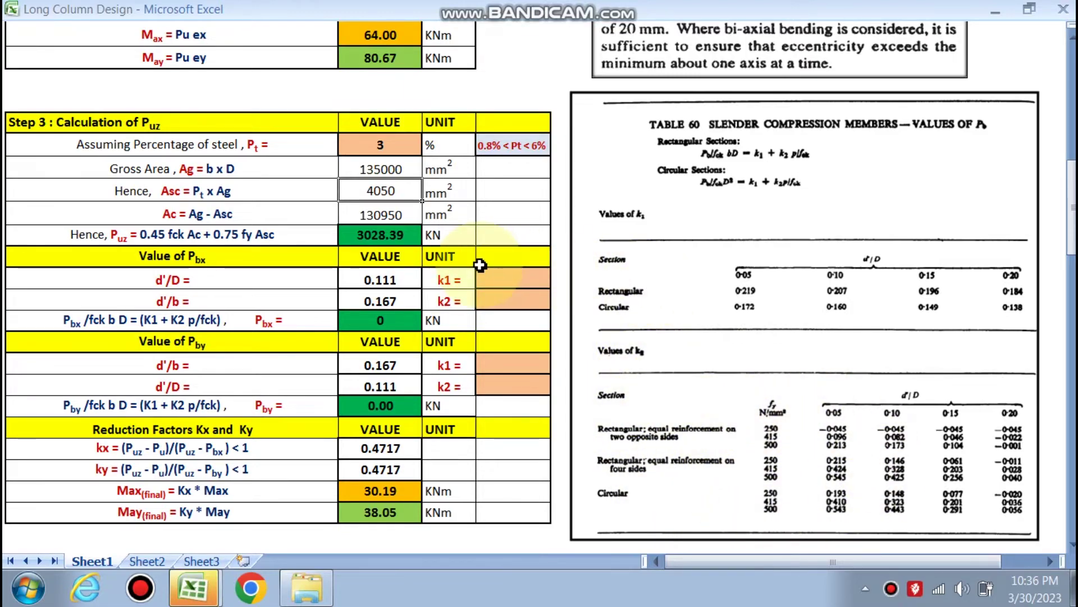
- Enter Pbx coefficients k1 = 0.196 and k2 = 0.028, yielding Pbx 805.14 KN
click(493, 280)
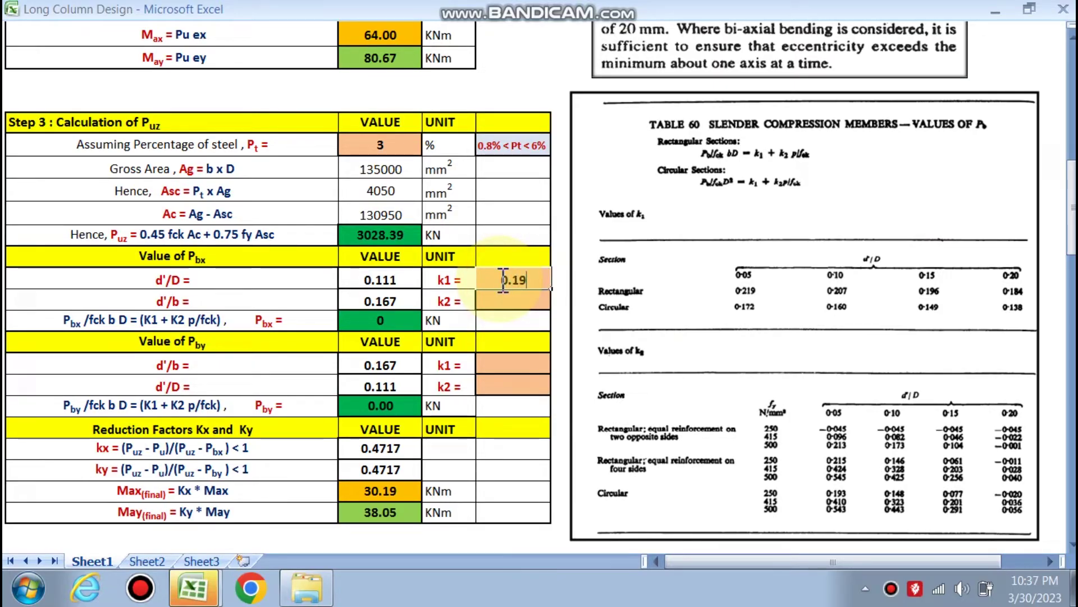
text(0.196)
key(Return)
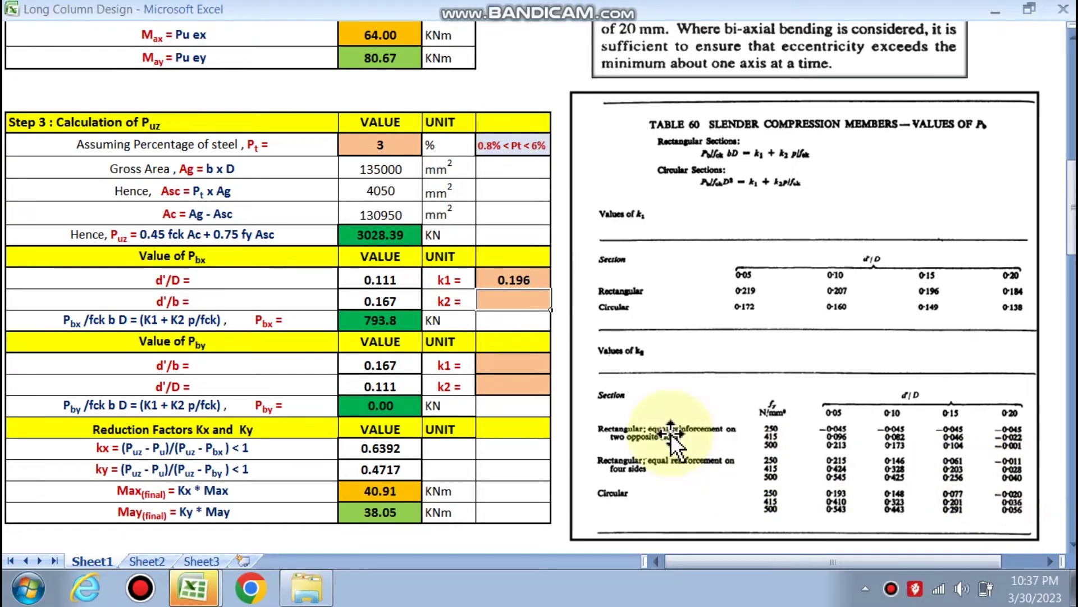
click(503, 301)
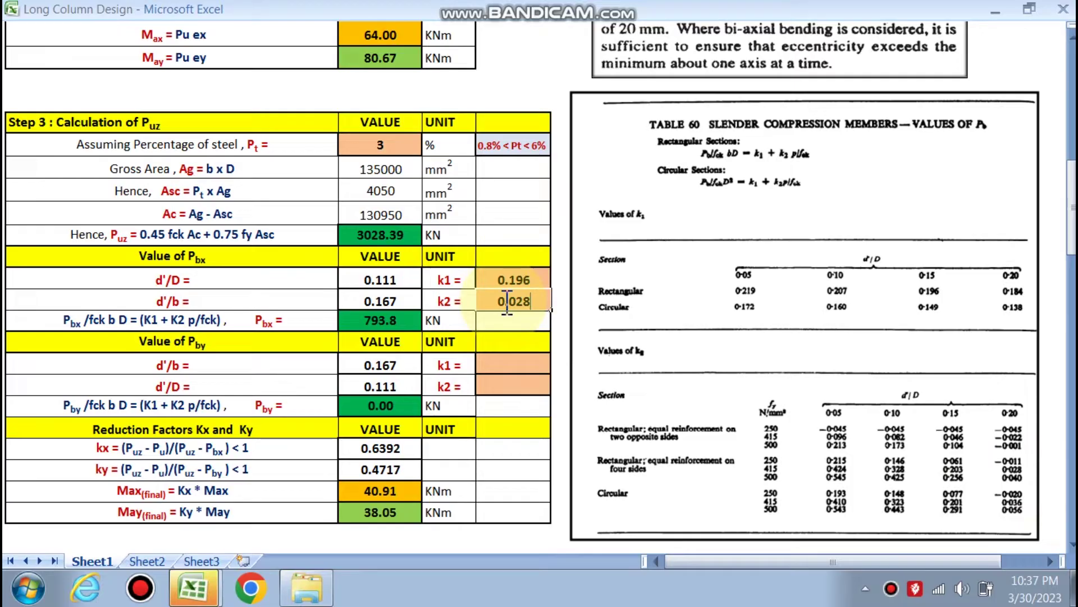
click(514, 365)
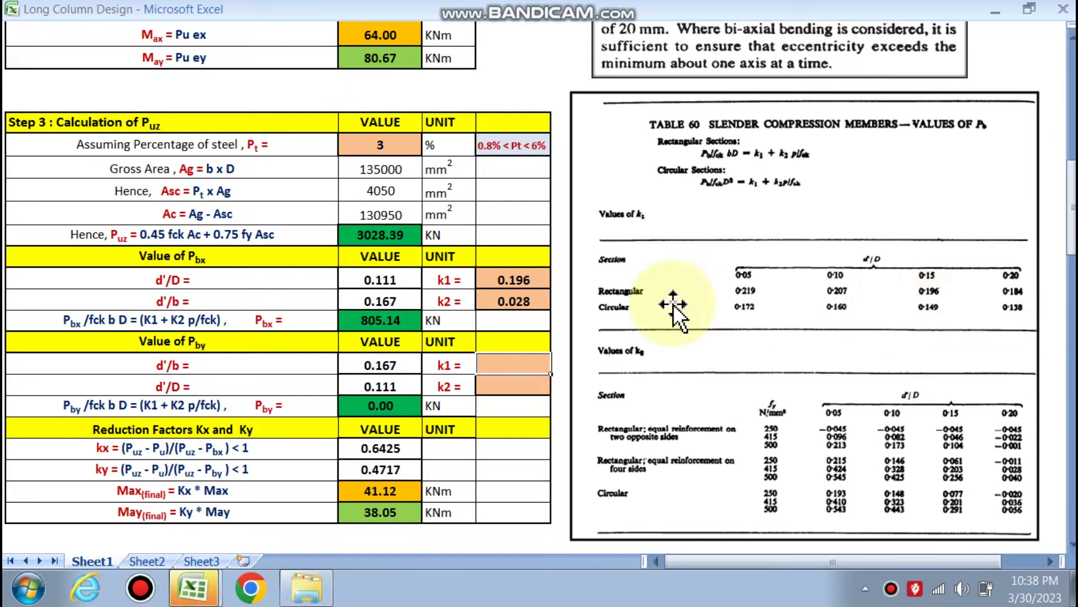
- Enter Pby coefficients k1 = 0.184 and k2 = 0.203, yielding Pby 827.42 KN
click(517, 363)
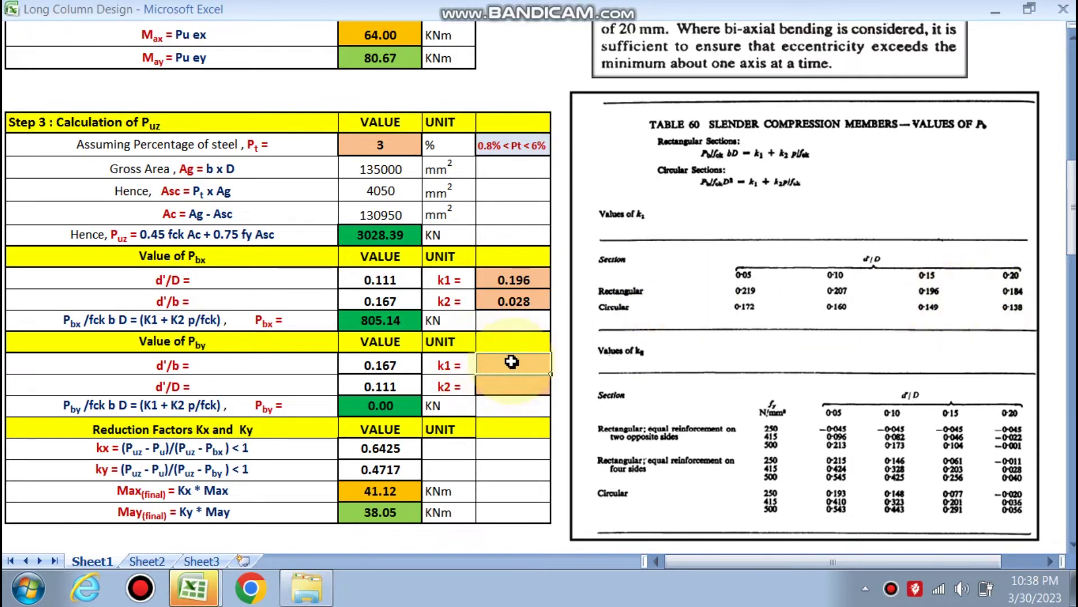
text(0.184)
click(453, 383)
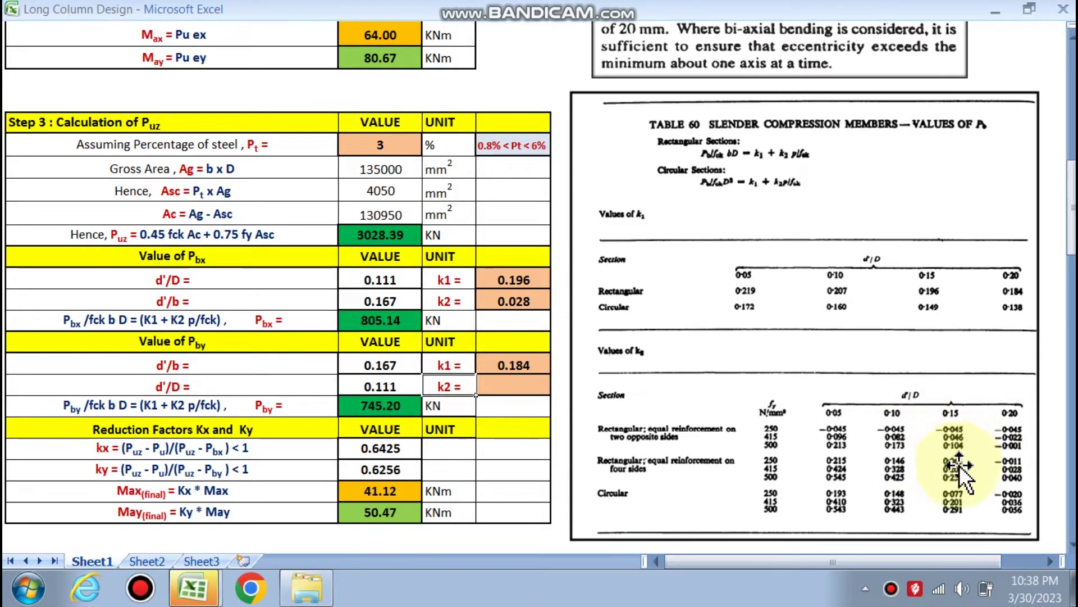
click(523, 395)
text(0.20)
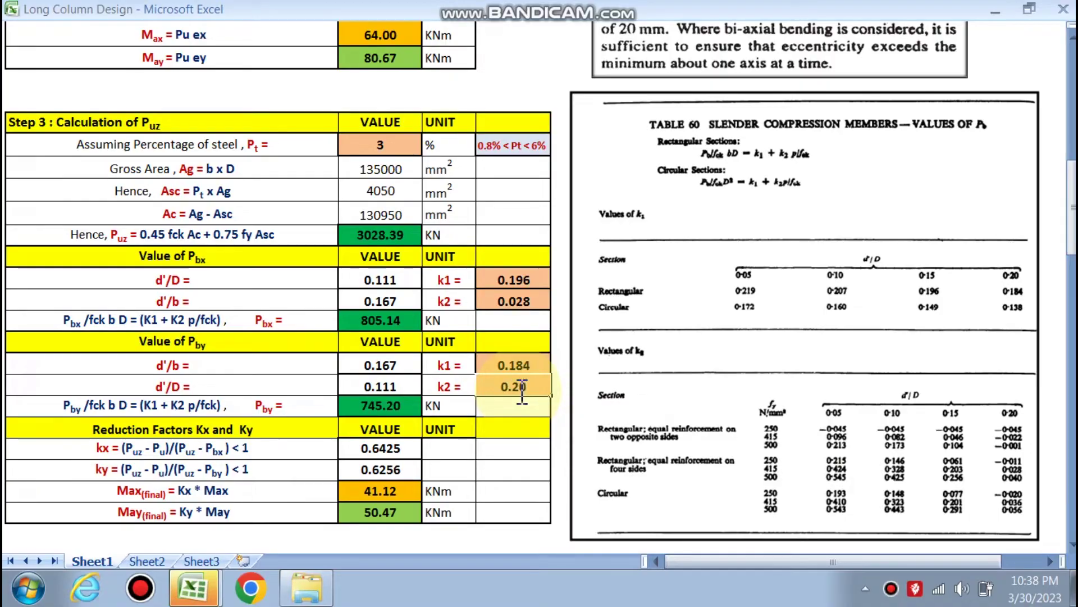
text(3)
click(472, 490)
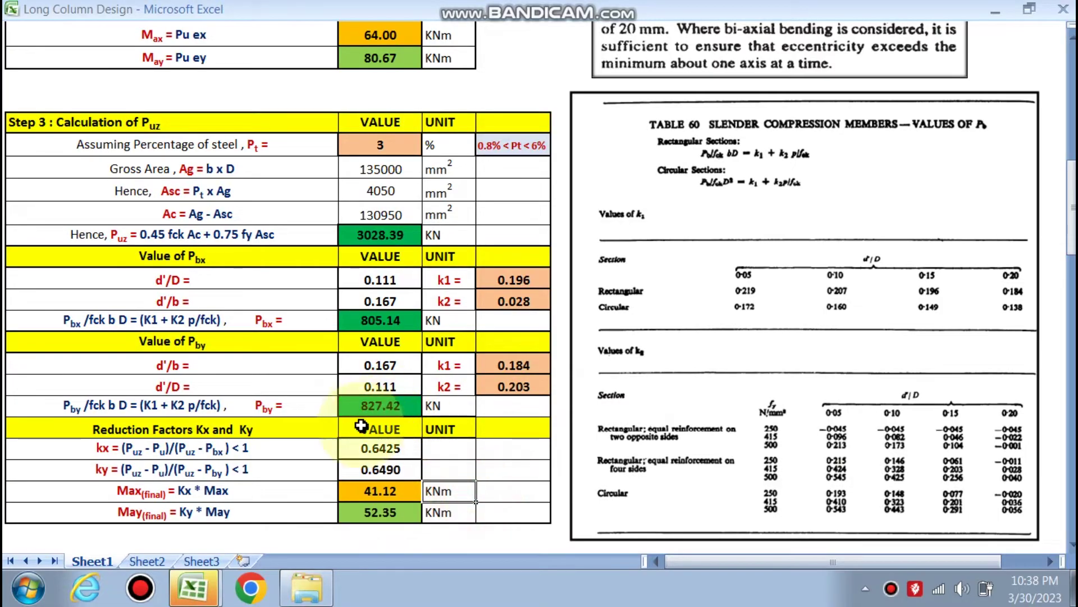
scroll(351, 386, down, 1)
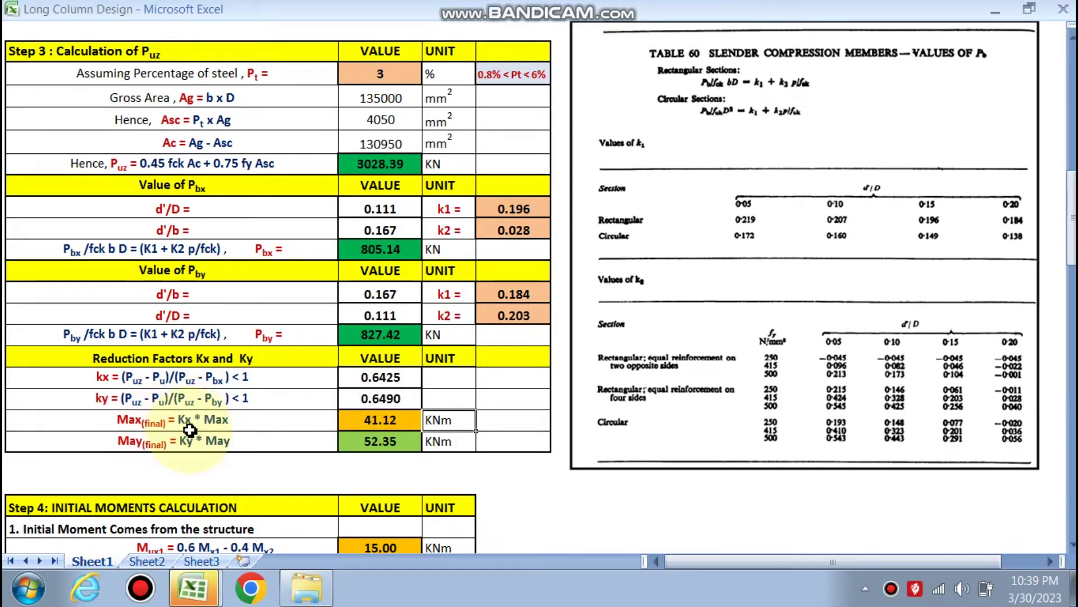
scroll(258, 382, up, 4)
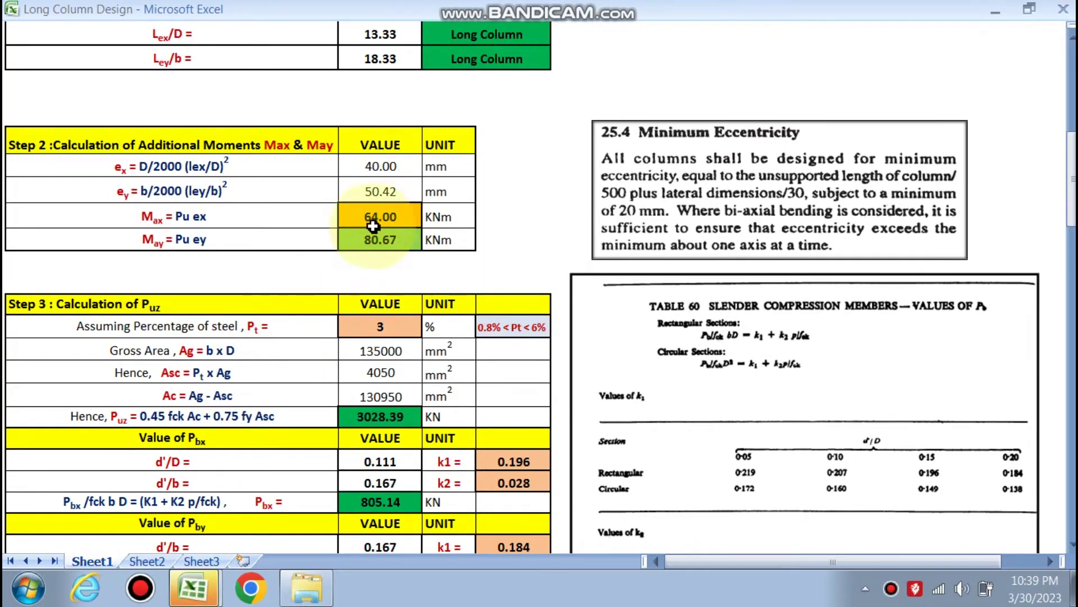
scroll(348, 264, down, 3)
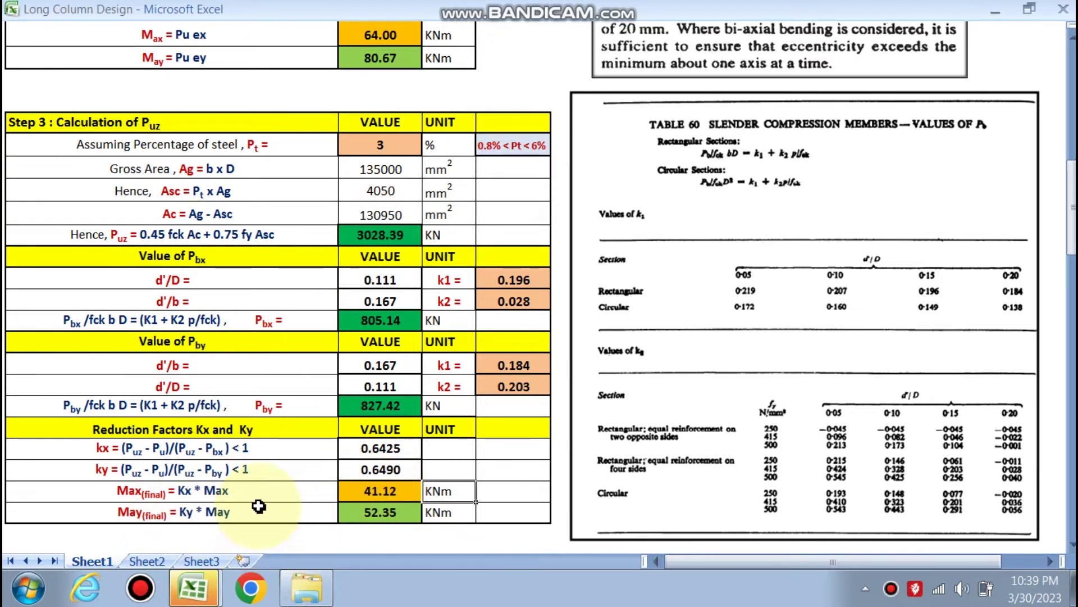
scroll(374, 225, up, 2)
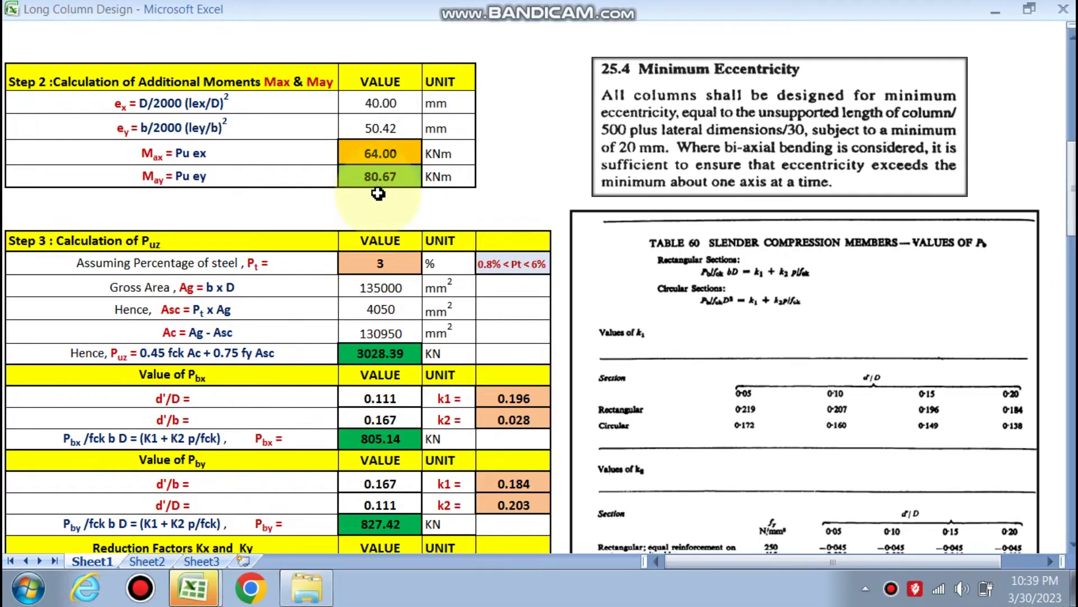
scroll(378, 194, down, 2)
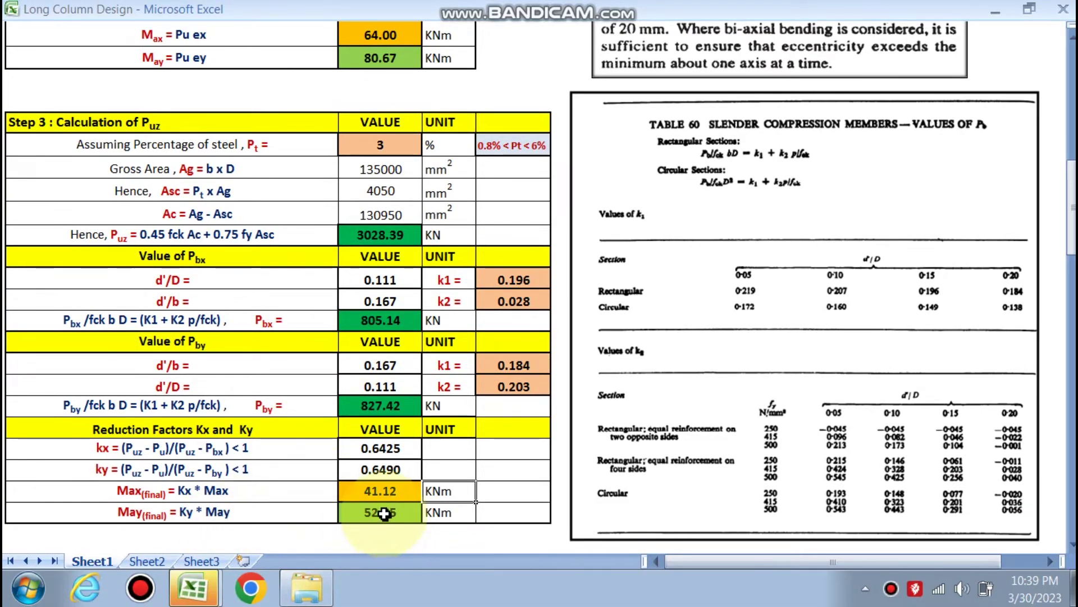
scroll(385, 513, down, 2)
scroll(438, 427, down, 1)
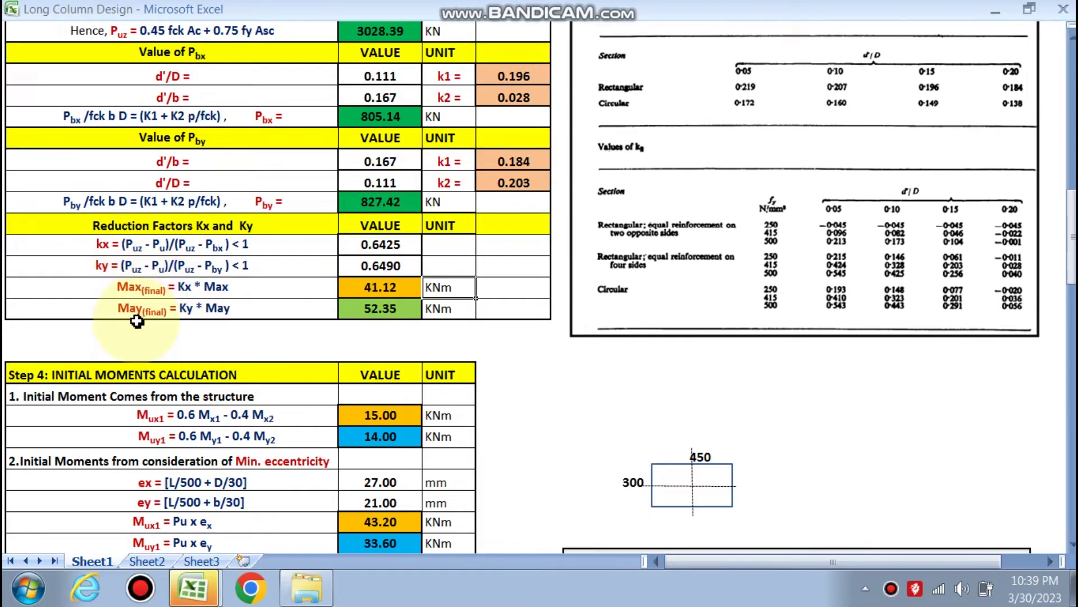
scroll(348, 343, down, 2)
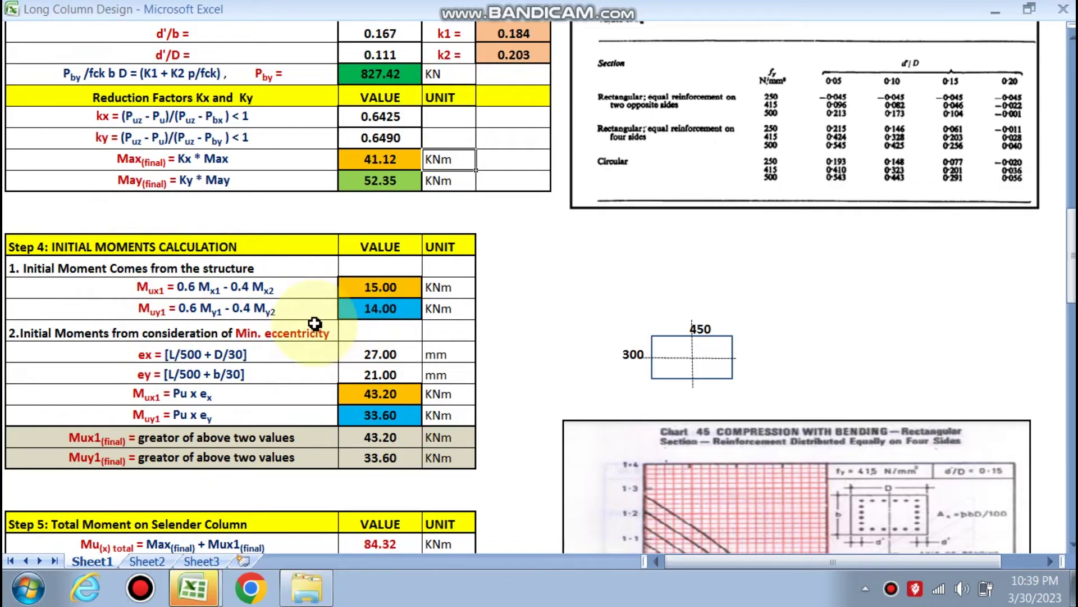
scroll(348, 325, up, 15)
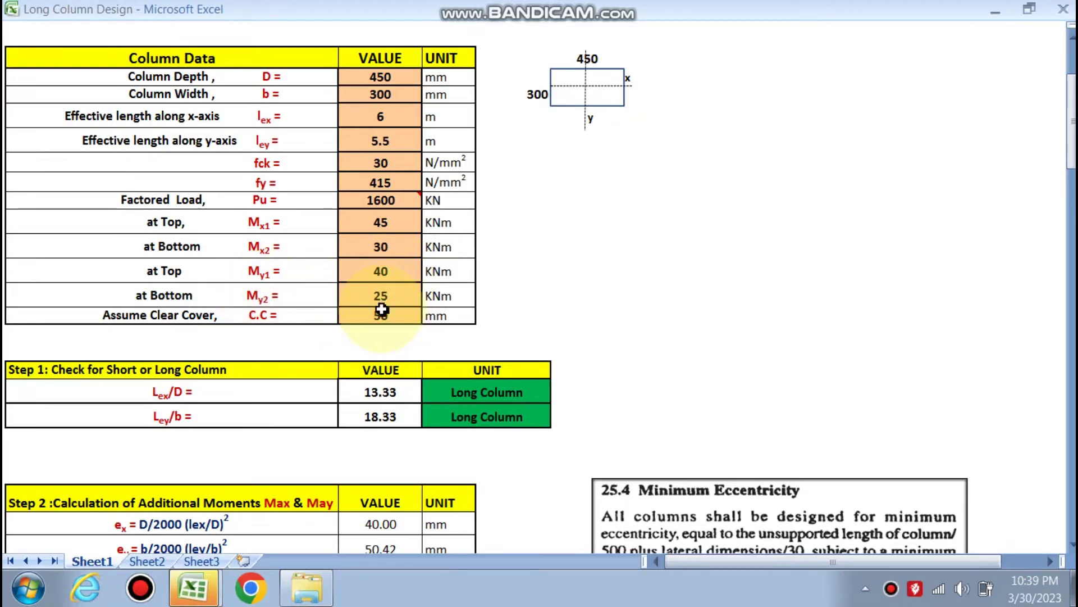
scroll(387, 331, down, 9)
scroll(376, 319, down, 4)
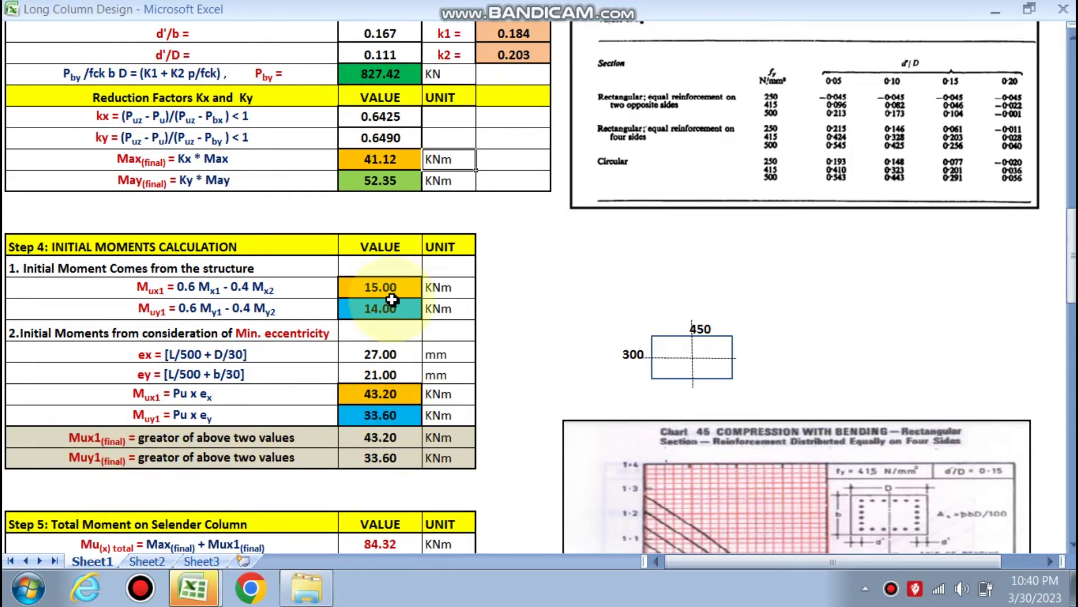
scroll(373, 444, down, 3)
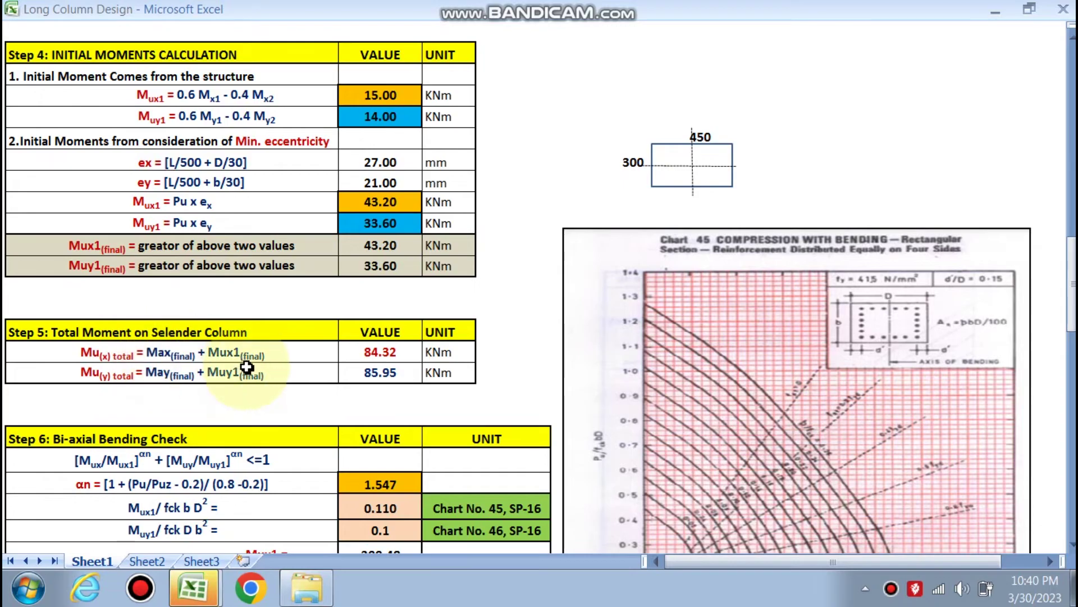
scroll(229, 272, up, 4)
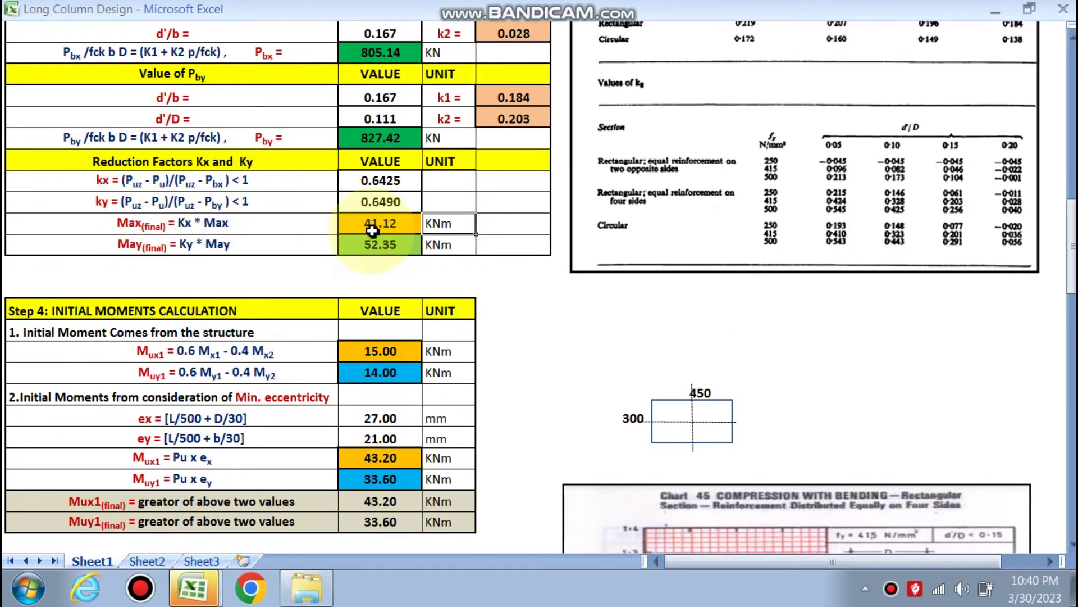
scroll(337, 253, down, 5)
scroll(280, 393, down, 2)
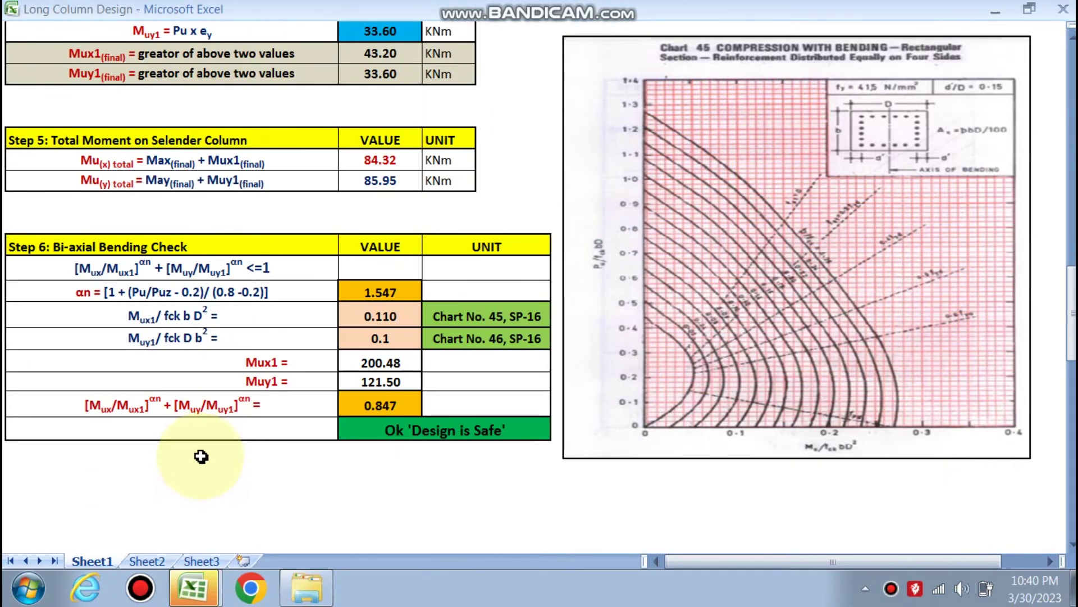
scroll(224, 169, up, 3)
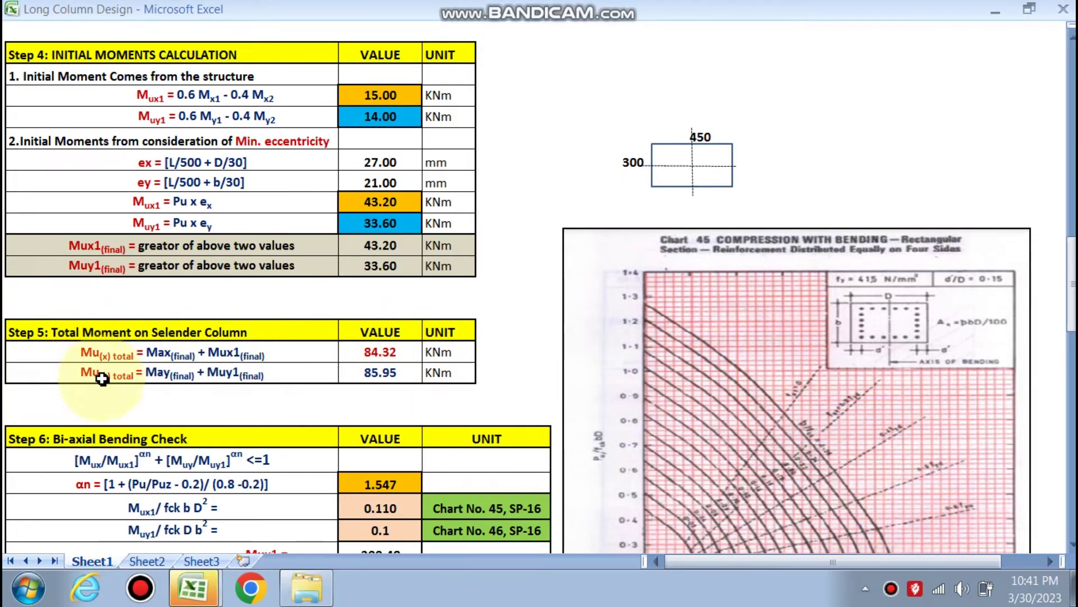
scroll(236, 395, down, 2)
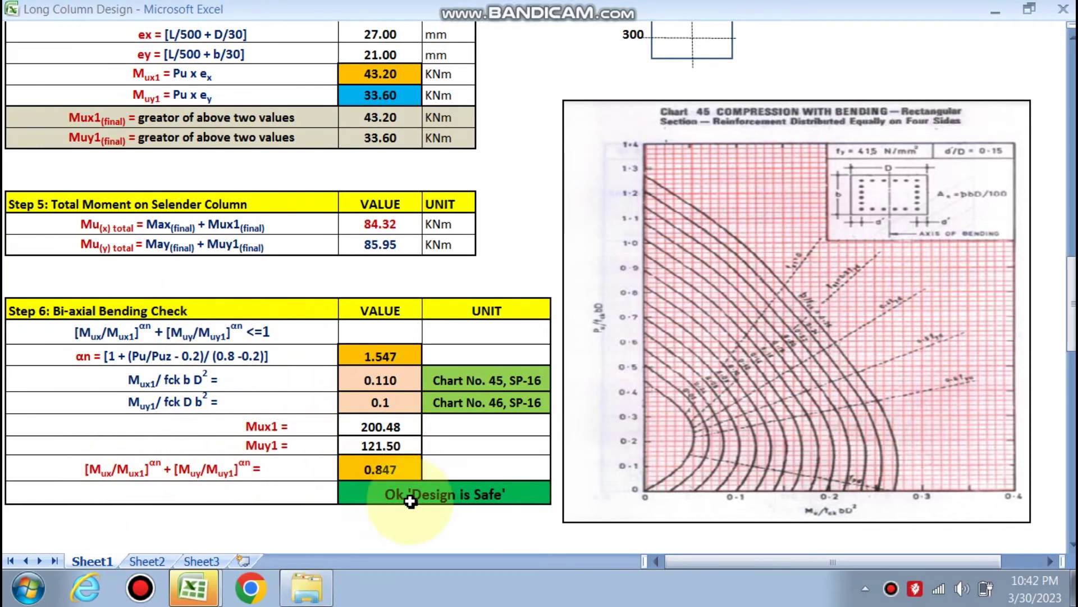
scroll(532, 496, down, 10)
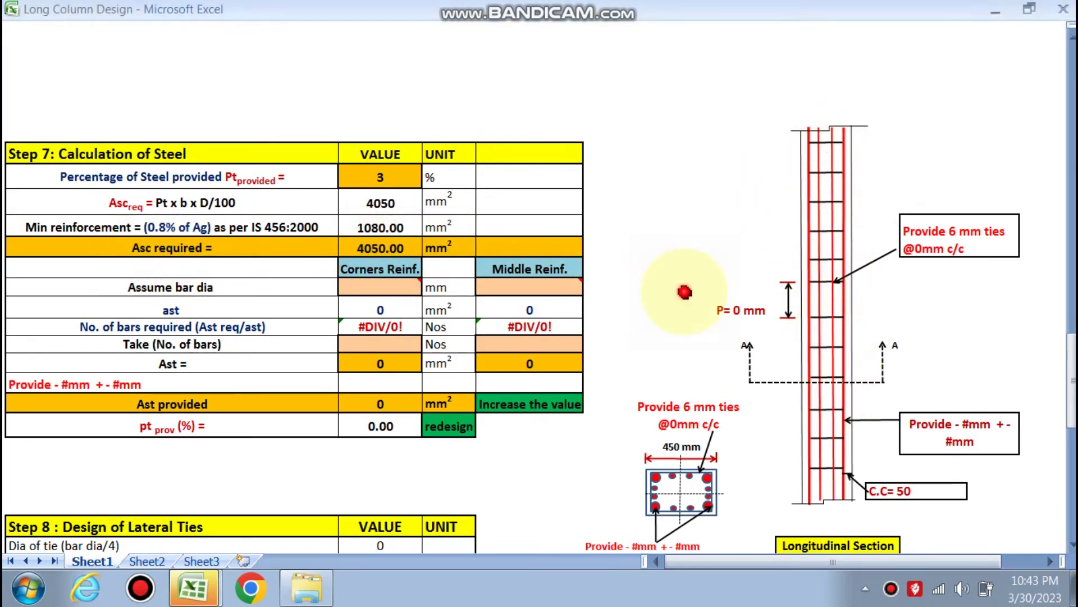
- Choose 25 mm bar diameter and 4 bars for the Step 7 corner reinforcement
click(402, 287)
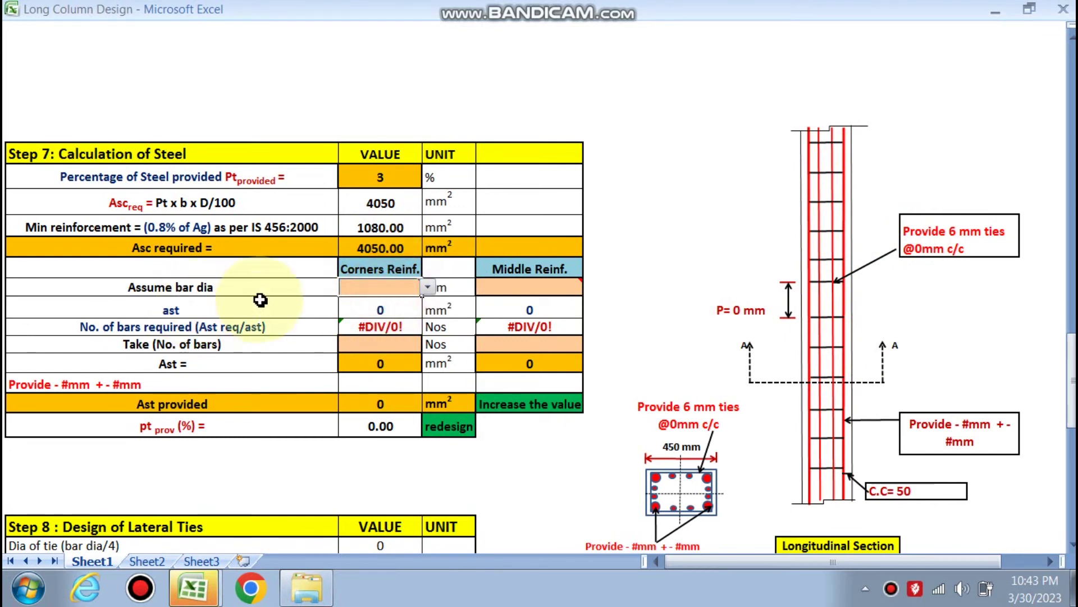
click(428, 288)
click(382, 337)
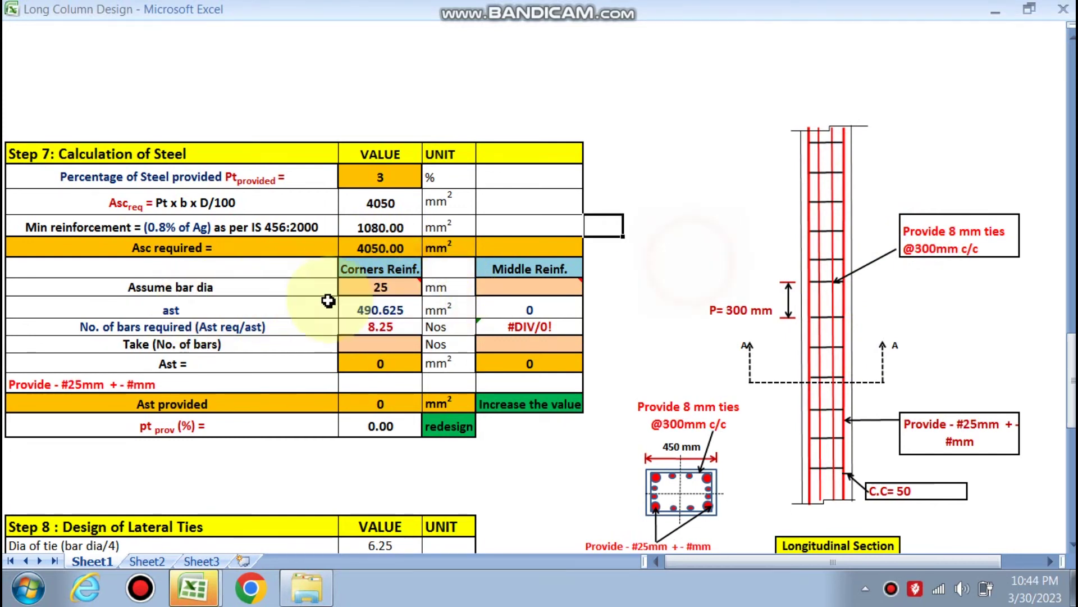
click(428, 287)
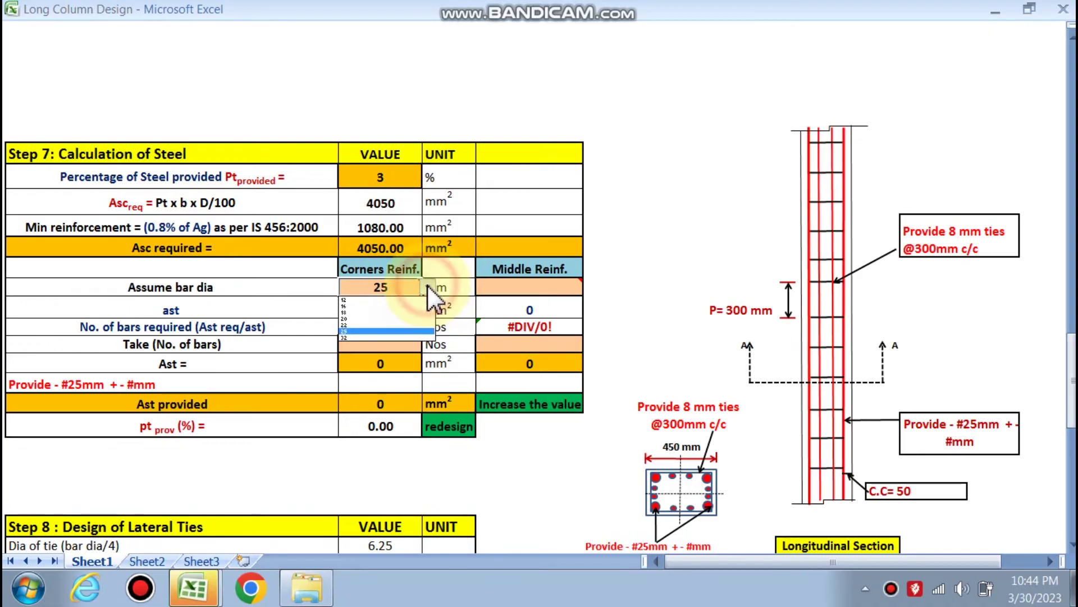
click(393, 336)
click(392, 350)
click(428, 345)
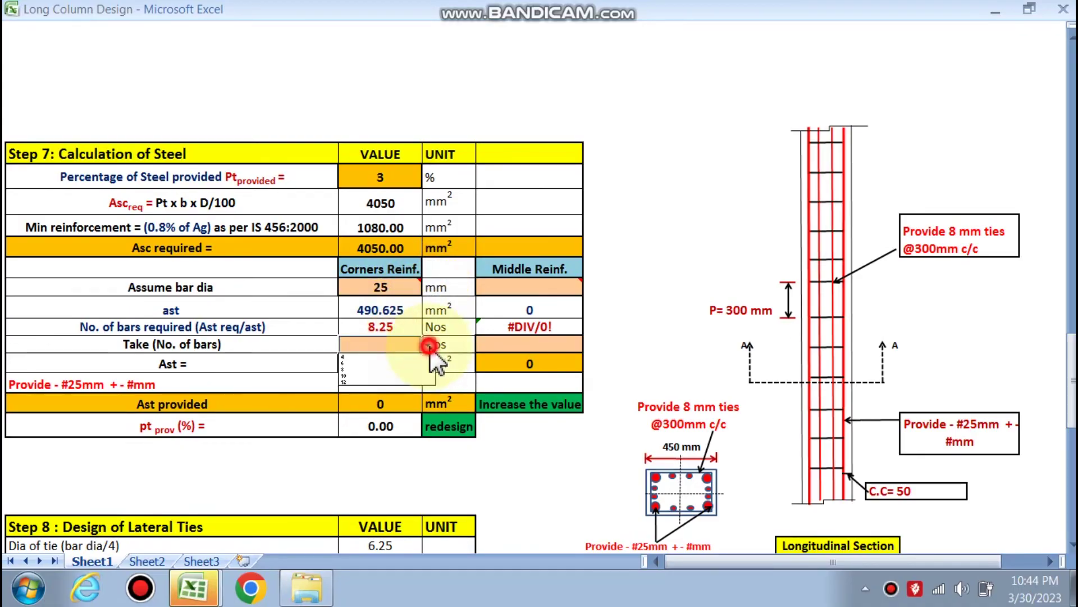
click(362, 357)
scroll(550, 337, down, 1)
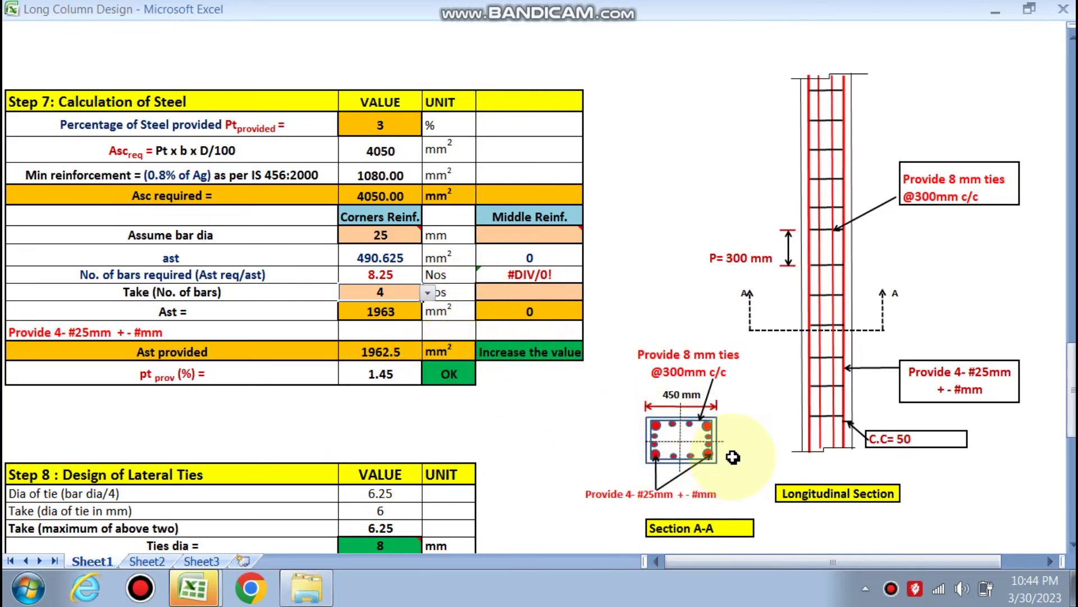
click(556, 236)
- Choose 20 mm bar diameter and 8 bars for the Step 7 middle reinforcement
click(588, 235)
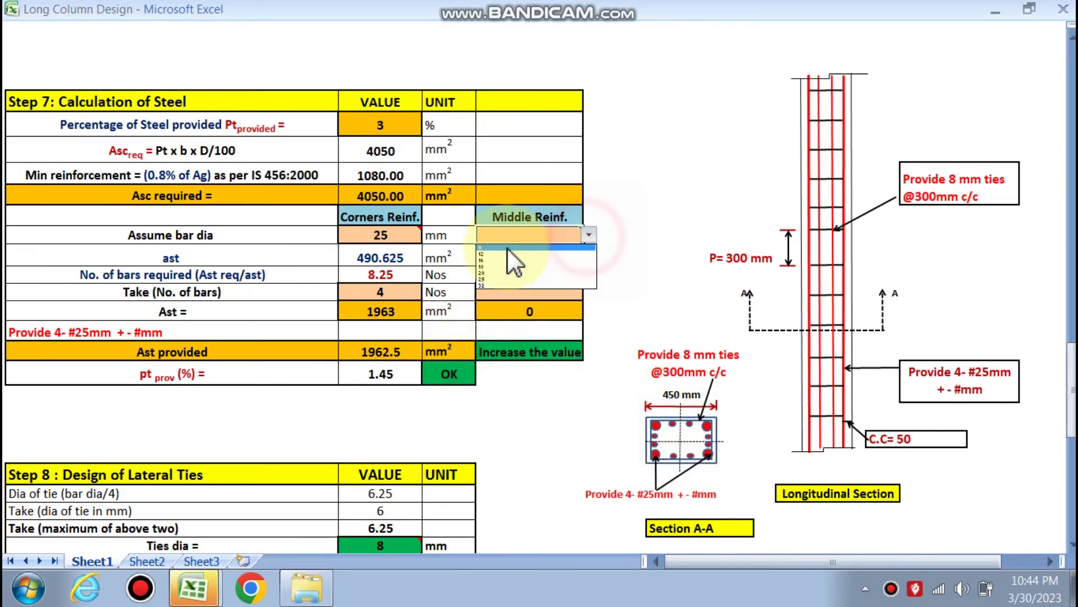
click(497, 272)
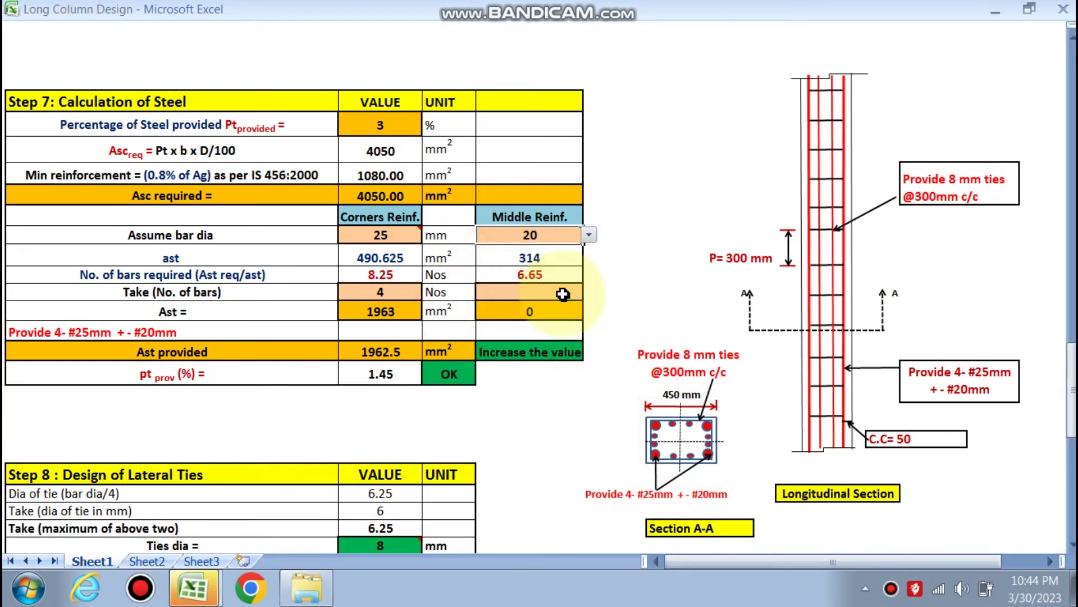
key(Down)
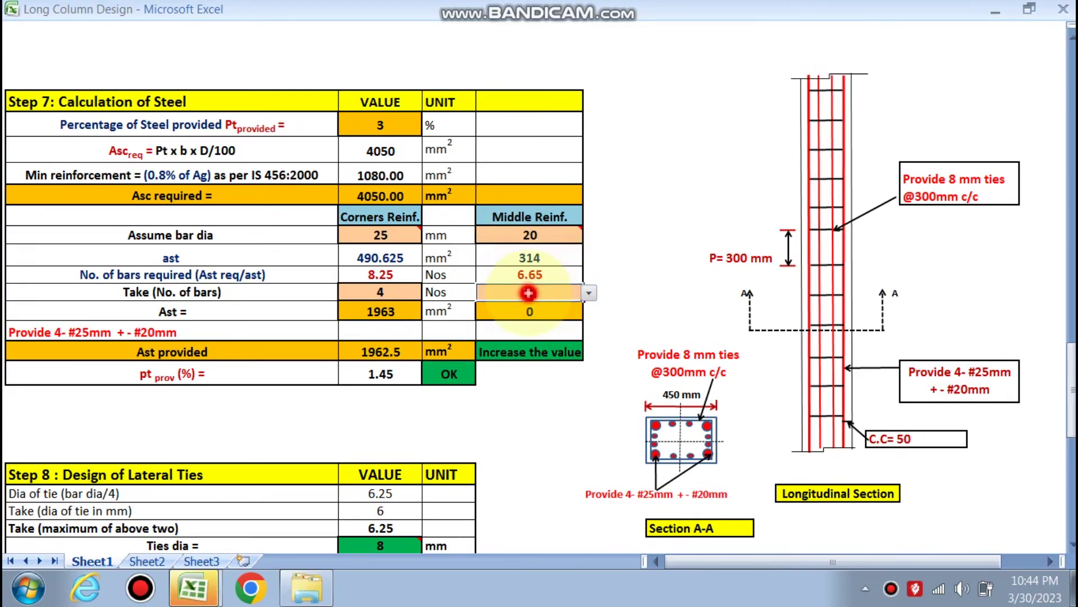
click(588, 293)
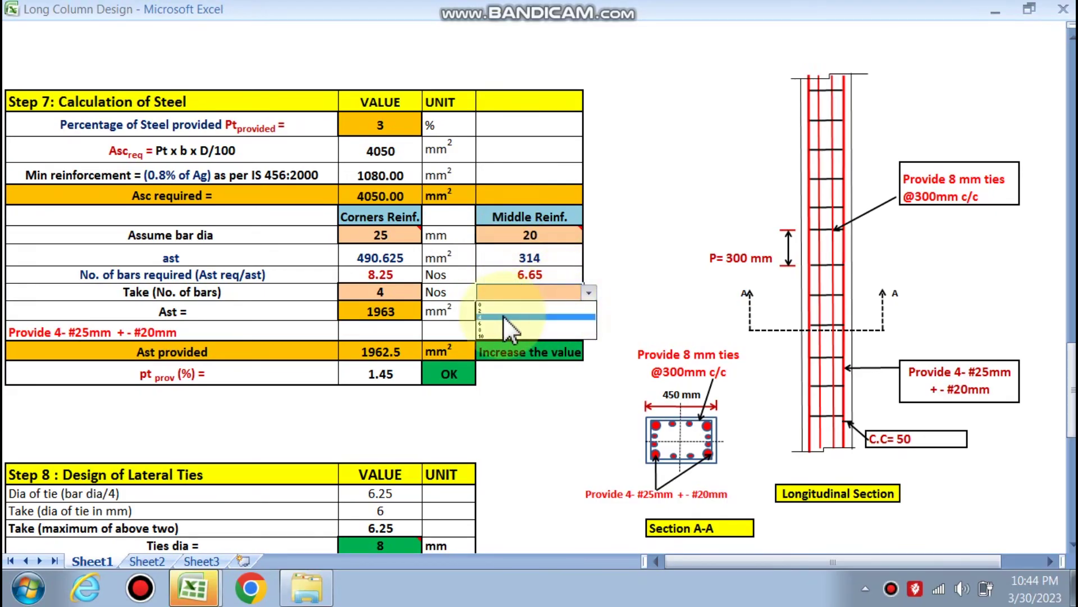
click(496, 329)
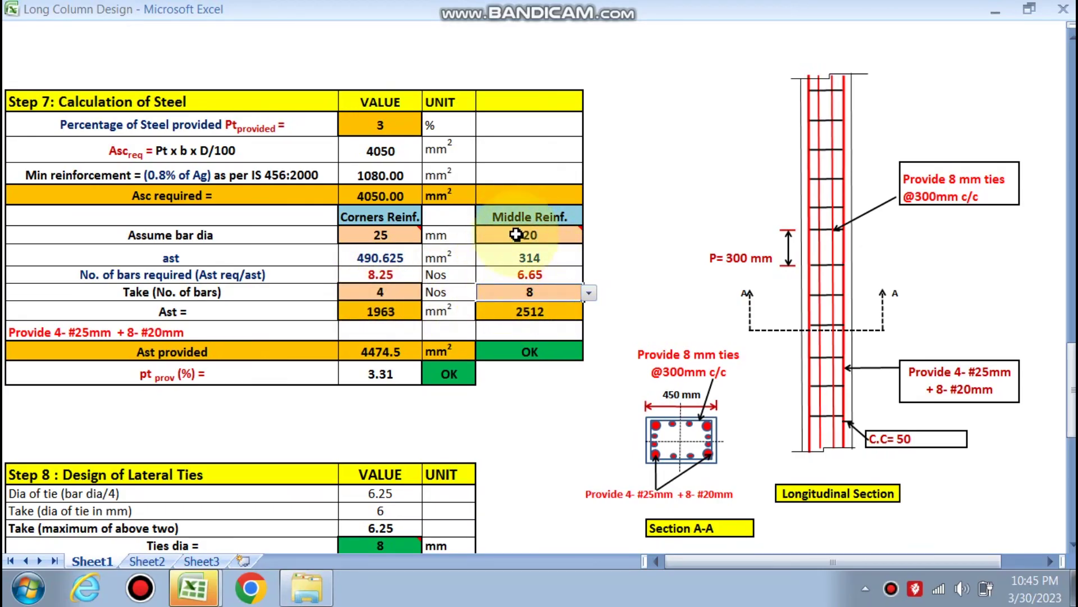
scroll(471, 327, down, 3)
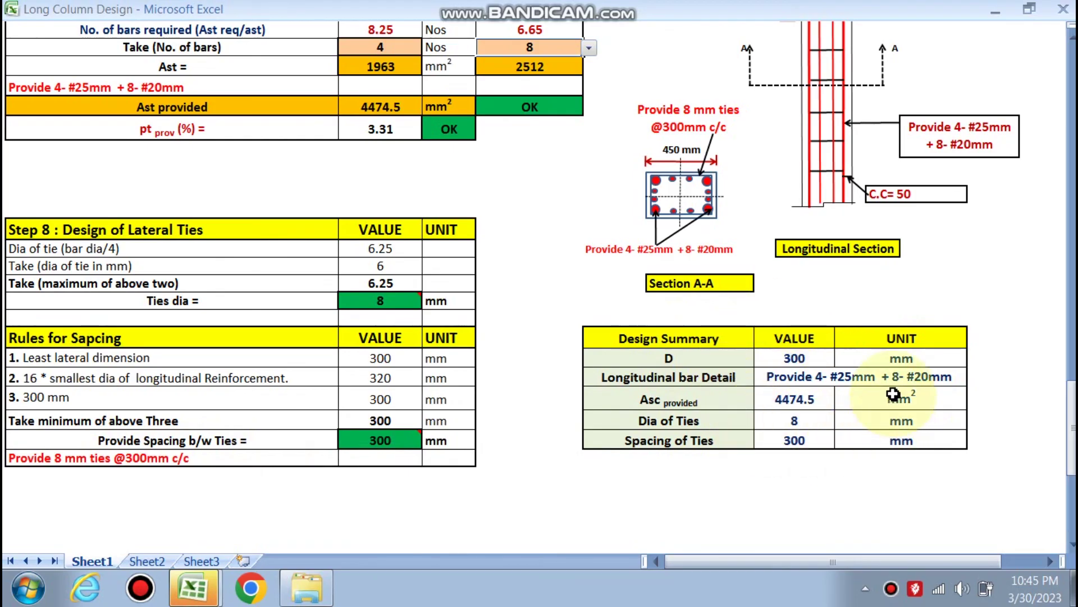
scroll(805, 421, up, 3)
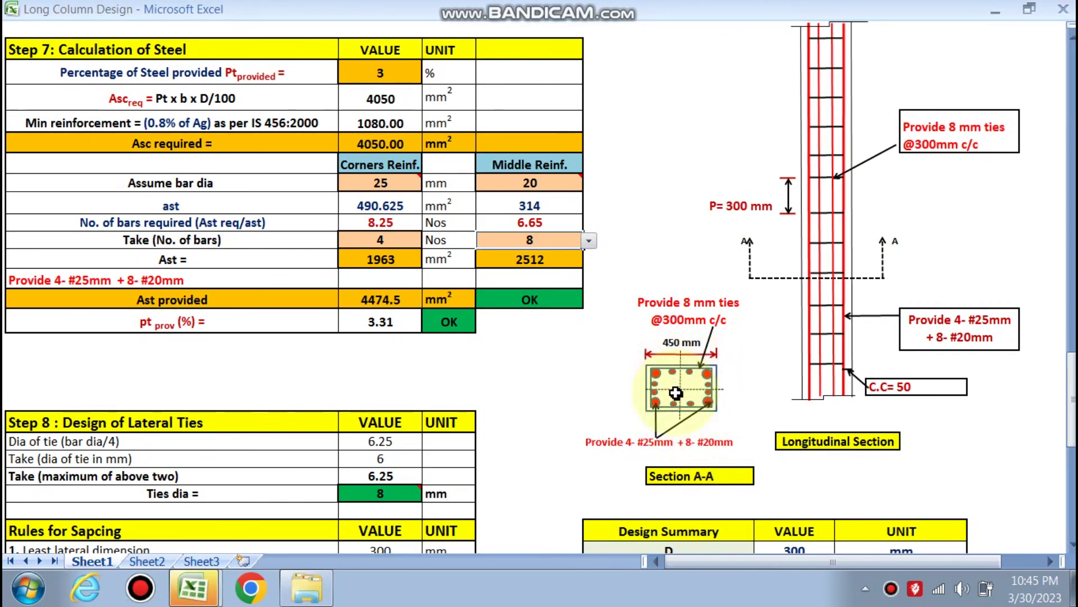
scroll(794, 457, up, 2)
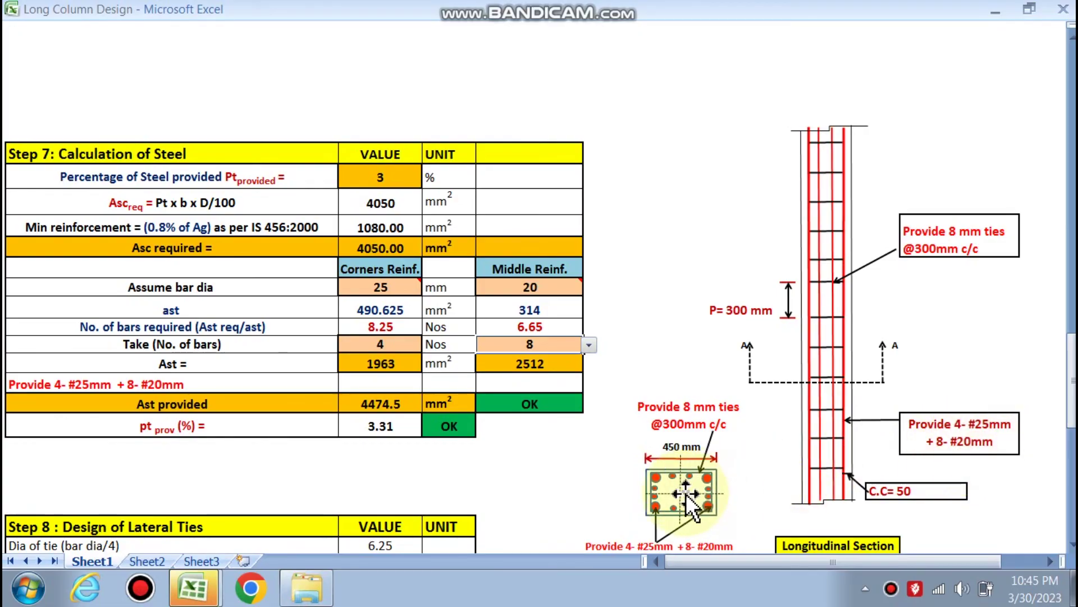
scroll(609, 344, up, 8)
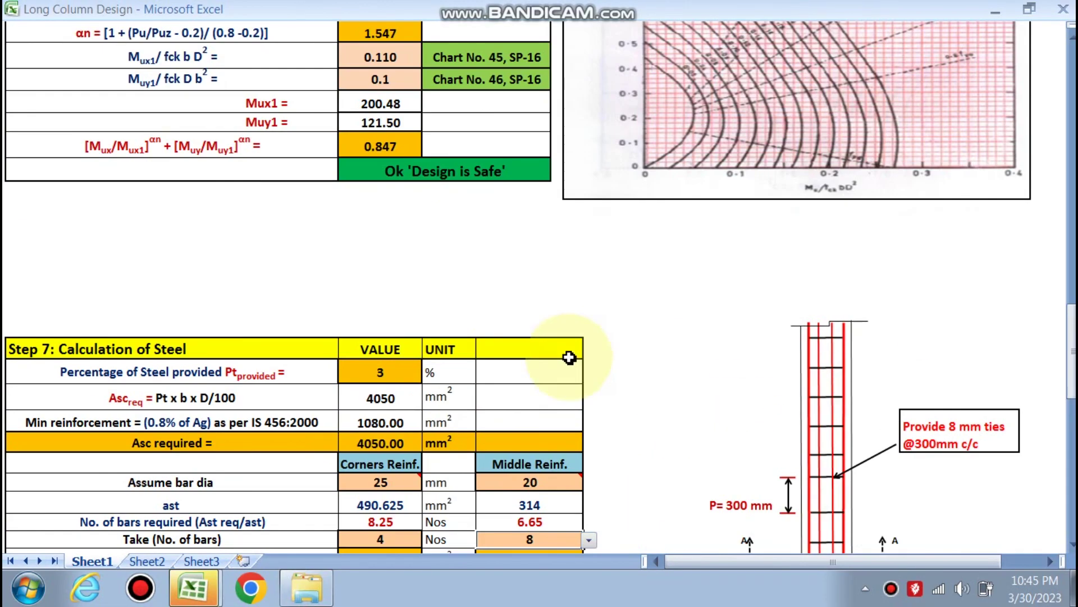
scroll(412, 390, up, 6)
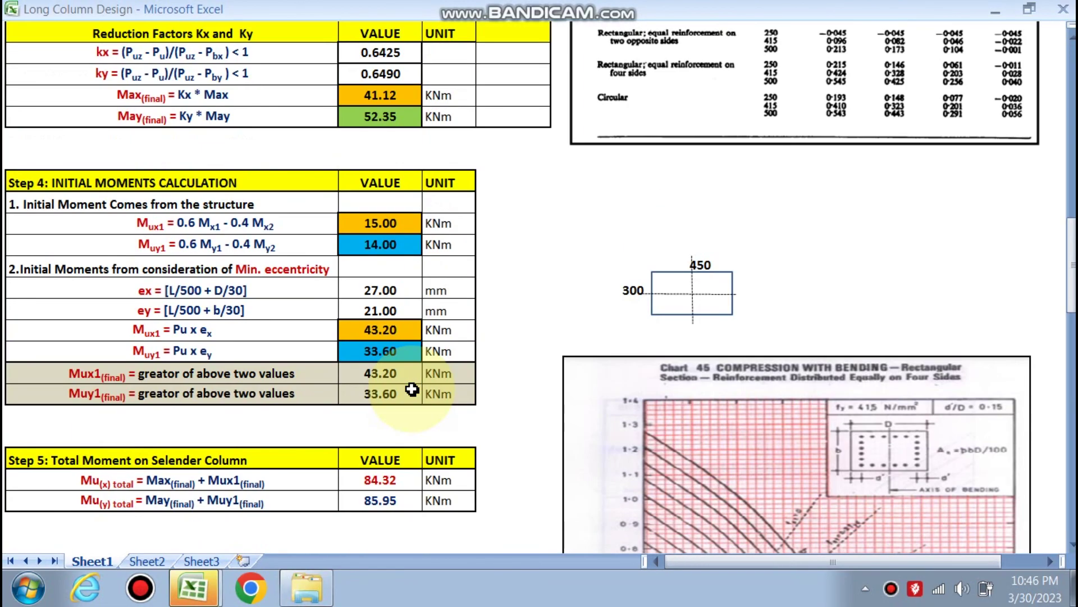
scroll(412, 389, up, 7)
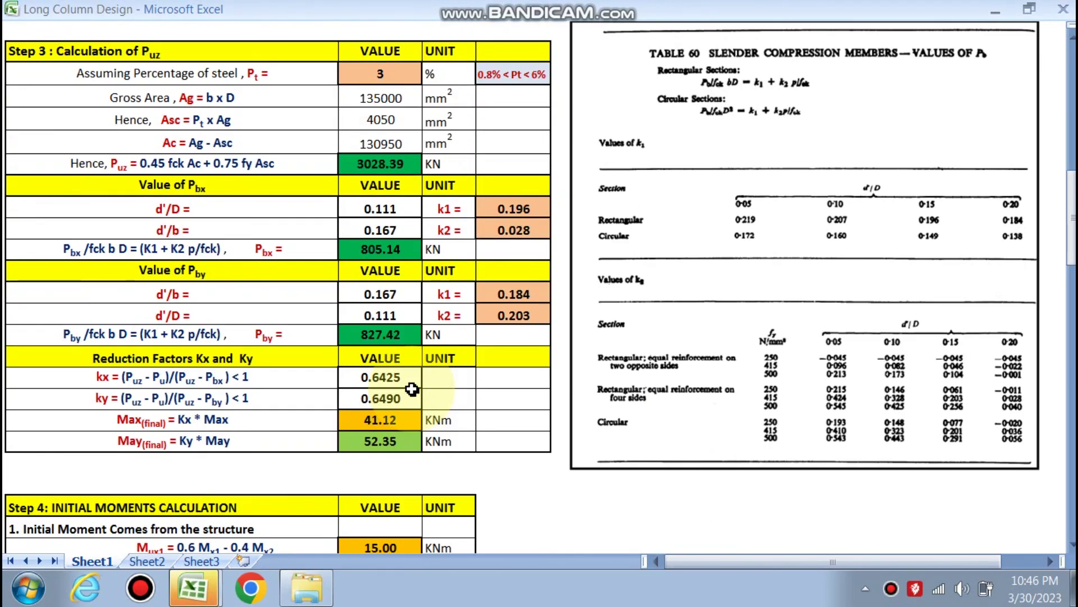
scroll(412, 389, up, 7)
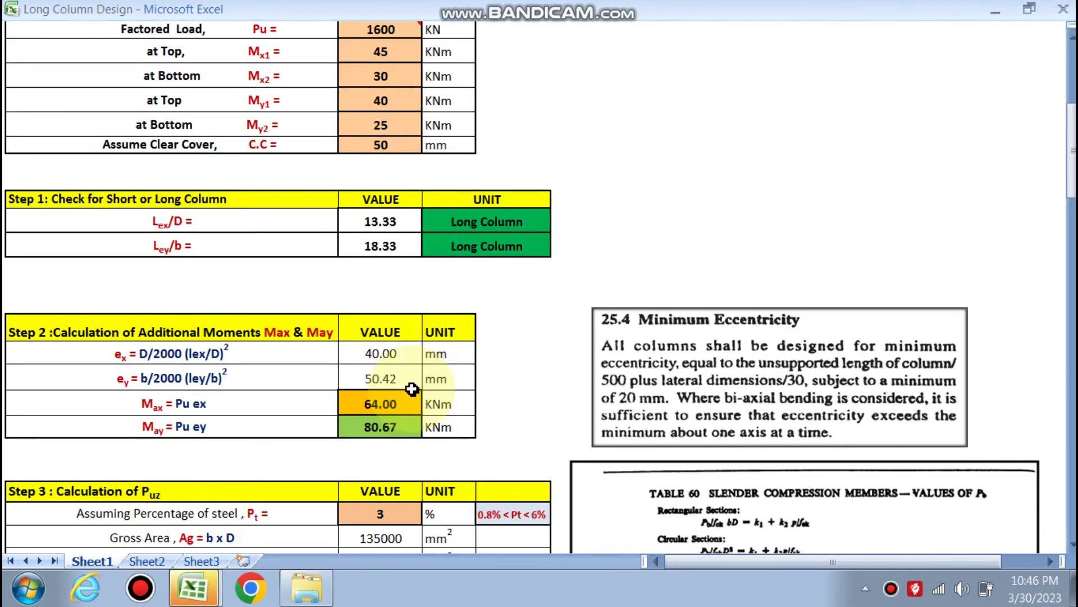
scroll(413, 389, up, 3)
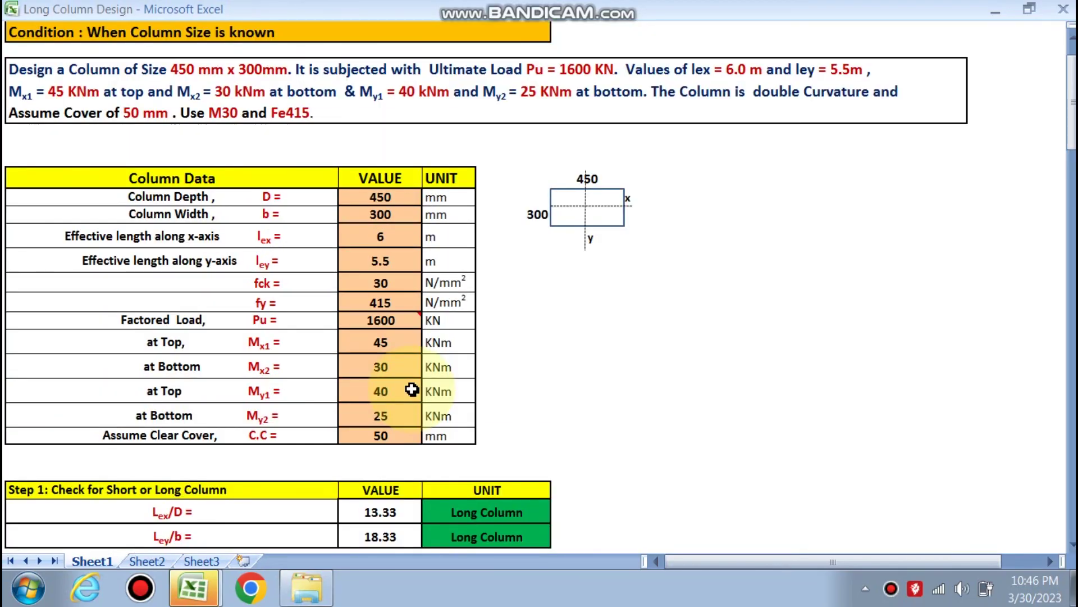
scroll(412, 390, up, 1)
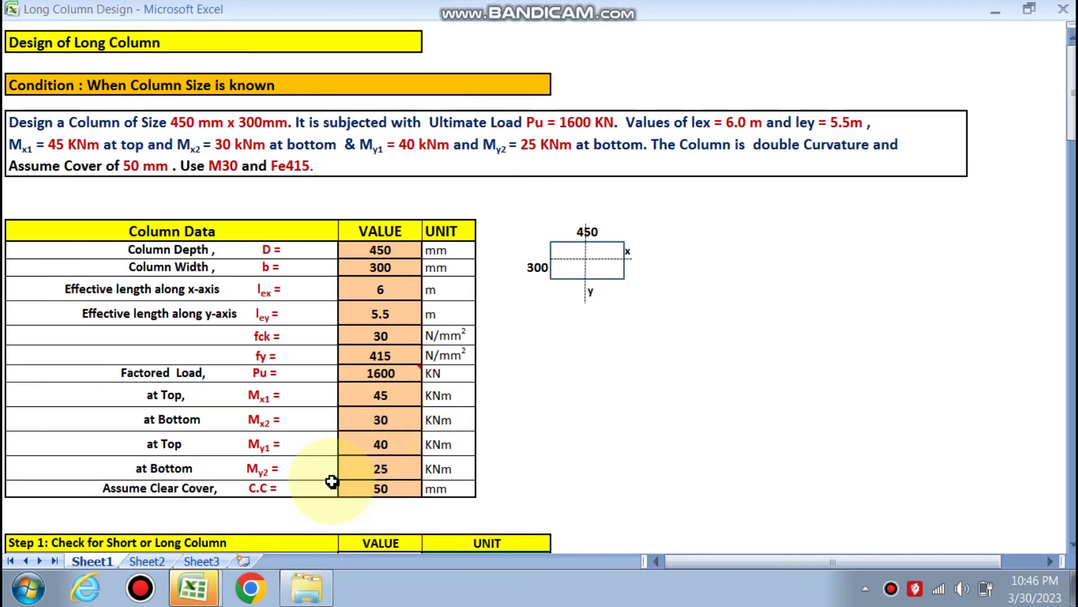